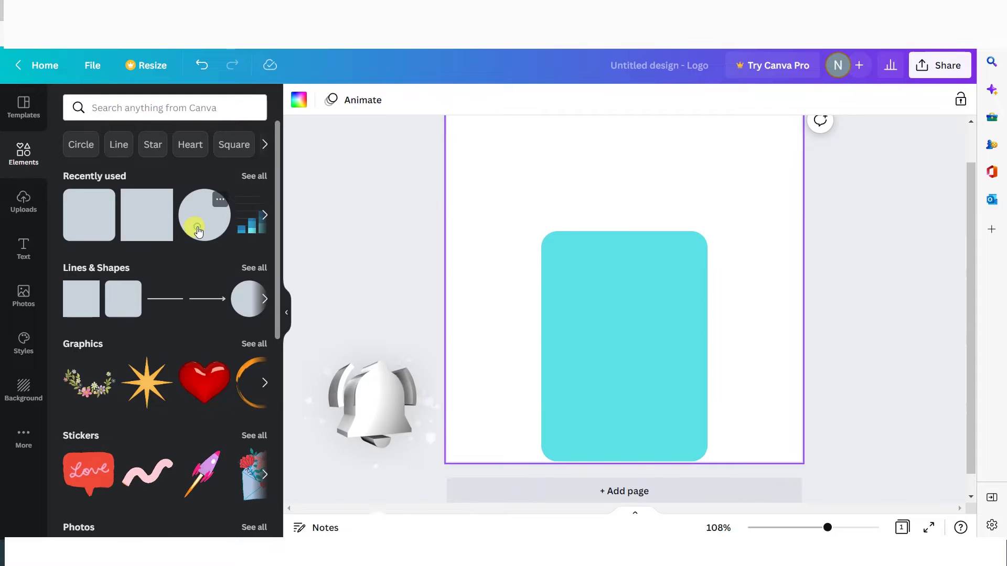
Step: Add a circle over the turquoise rounded rectangle and fill it with light blue
{"action": "left_click", "coordinate": [365, 101]}
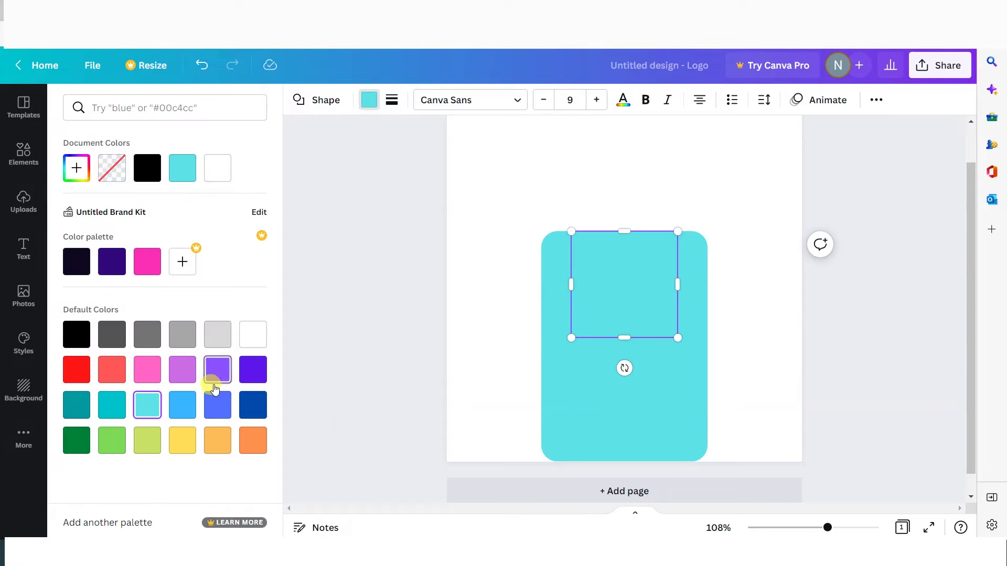
{"action": "left_click", "coordinate": [175, 414]}
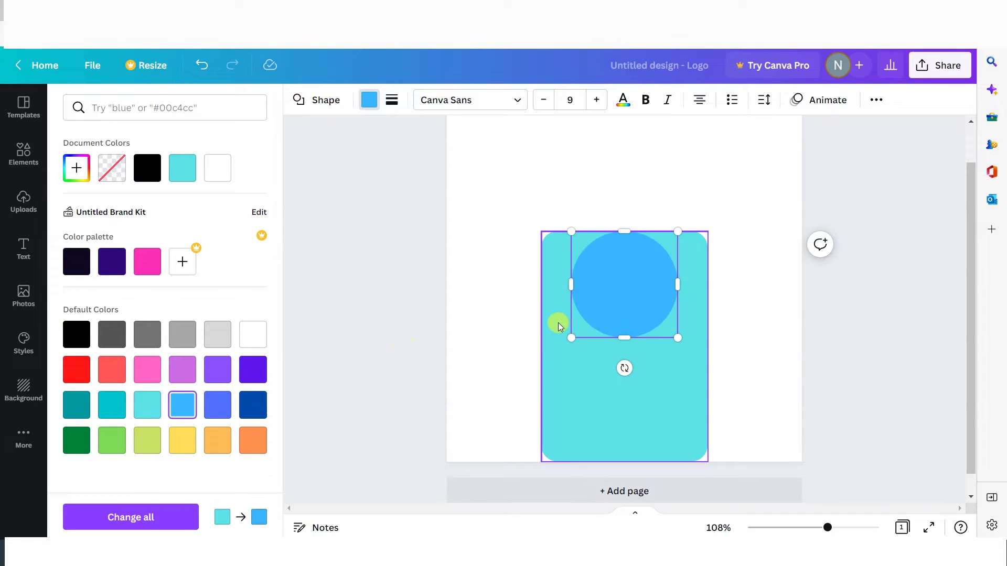
{"action": "key", "text": "Escape"}
Step: Move the light blue circle down within the rounded rectangle and enlarge it to nearly the rectangle's width
{"action": "left_click", "coordinate": [704, 288]}
{"action": "left_click_drag", "start_coordinate": [629, 290], "coordinate": [630, 357]}
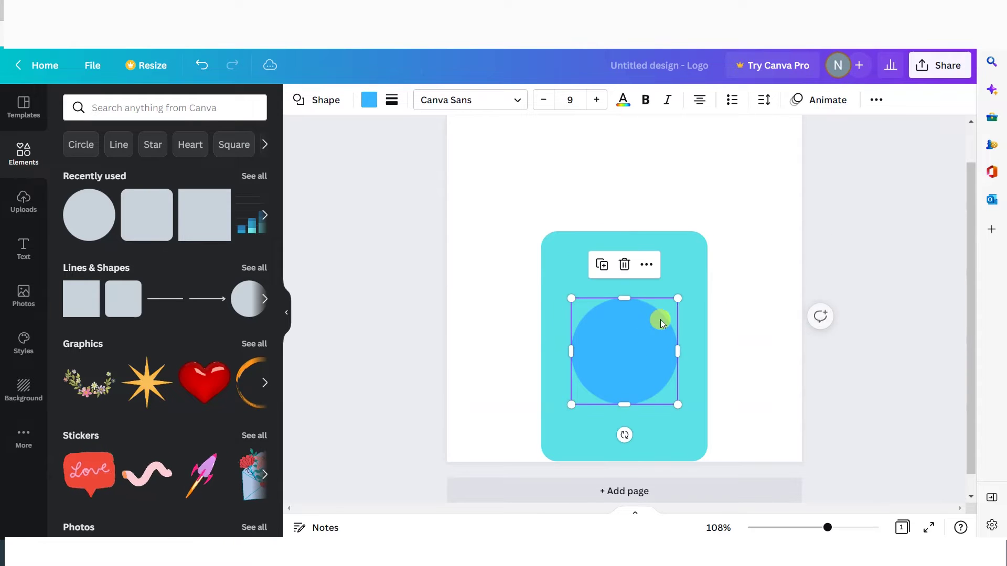
{"action": "left_click_drag", "start_coordinate": [678, 299], "coordinate": [696, 279]}
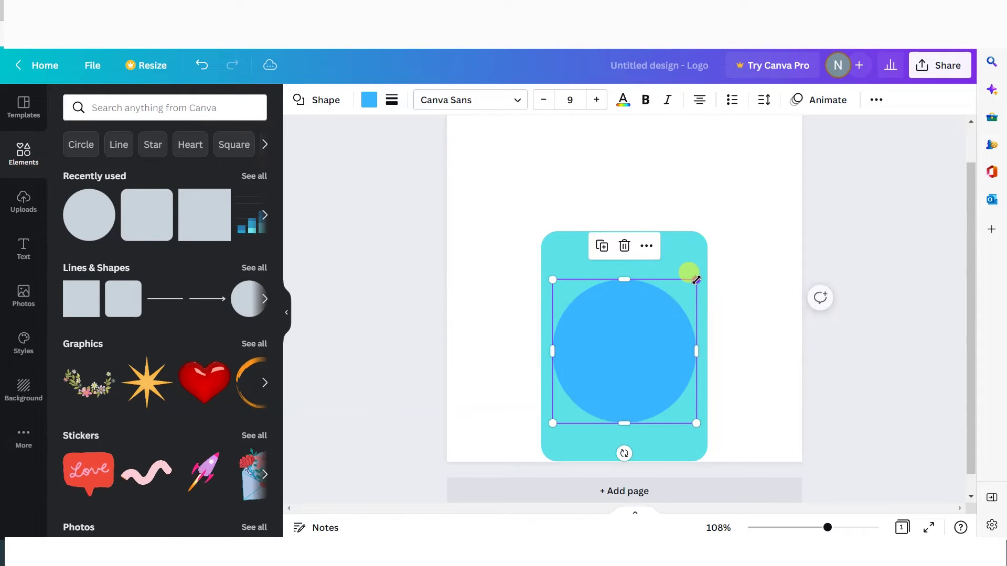
Step: Set the light blue circle's transparency to 50
{"action": "left_click", "coordinate": [875, 101]}
{"action": "left_click", "coordinate": [815, 131]}
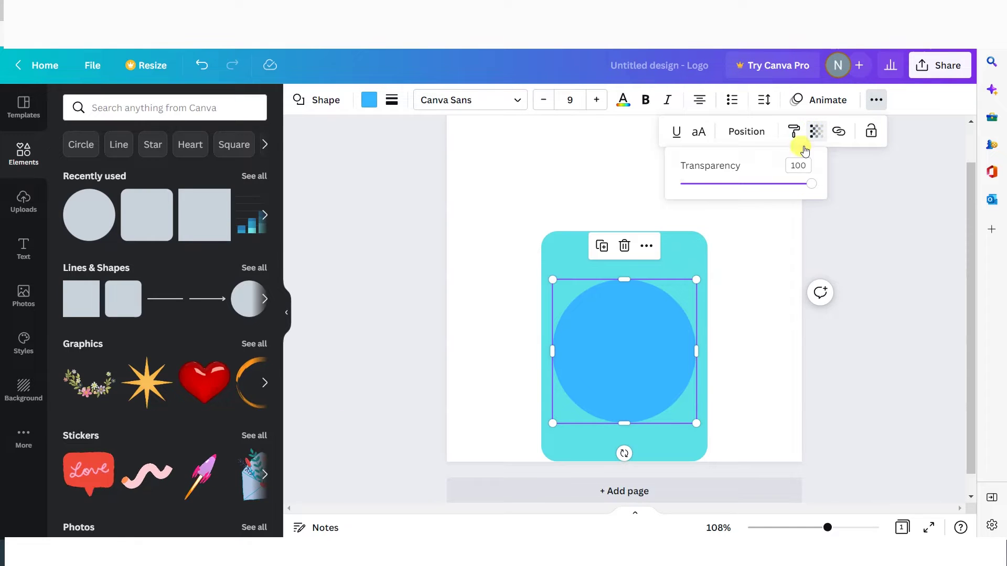
{"action": "left_click_drag", "start_coordinate": [812, 183], "coordinate": [750, 190]}
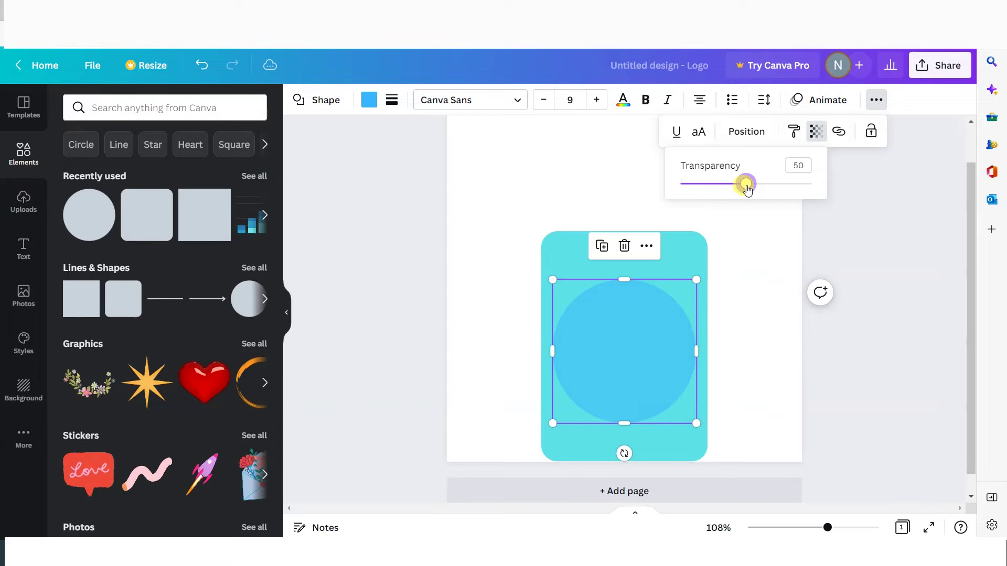
{"action": "left_click", "coordinate": [760, 297]}
Step: Duplicate the translucent blue circle, align the copy over the original and shrink it slightly to form an inner circle
{"action": "left_click", "coordinate": [668, 331]}
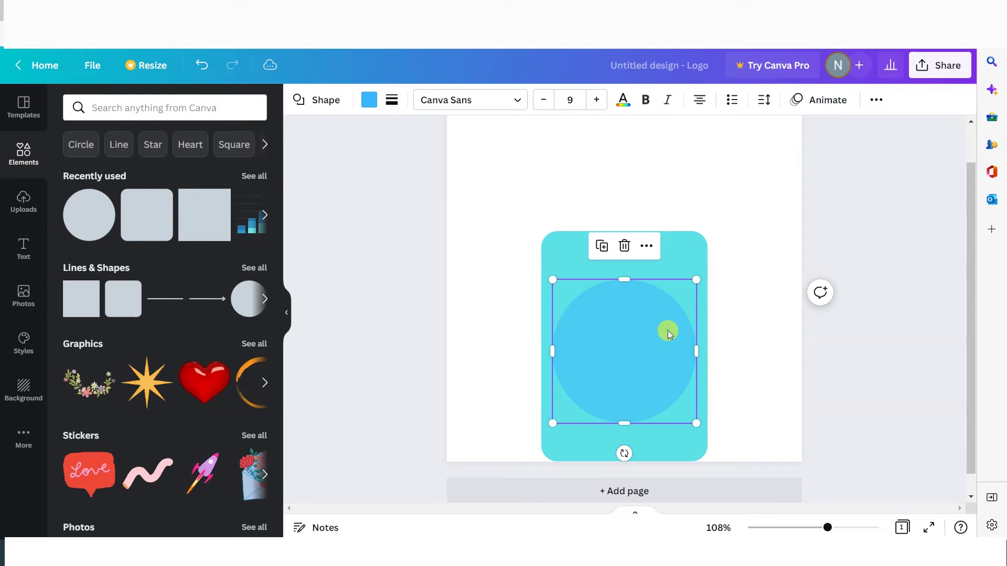
{"action": "mouse_move", "coordinate": [625, 338]}
{"action": "left_mouse_down"}
{"action": "mouse_move", "coordinate": [644, 354]}
{"action": "mouse_move", "coordinate": [625, 339]}
{"action": "left_mouse_up"}
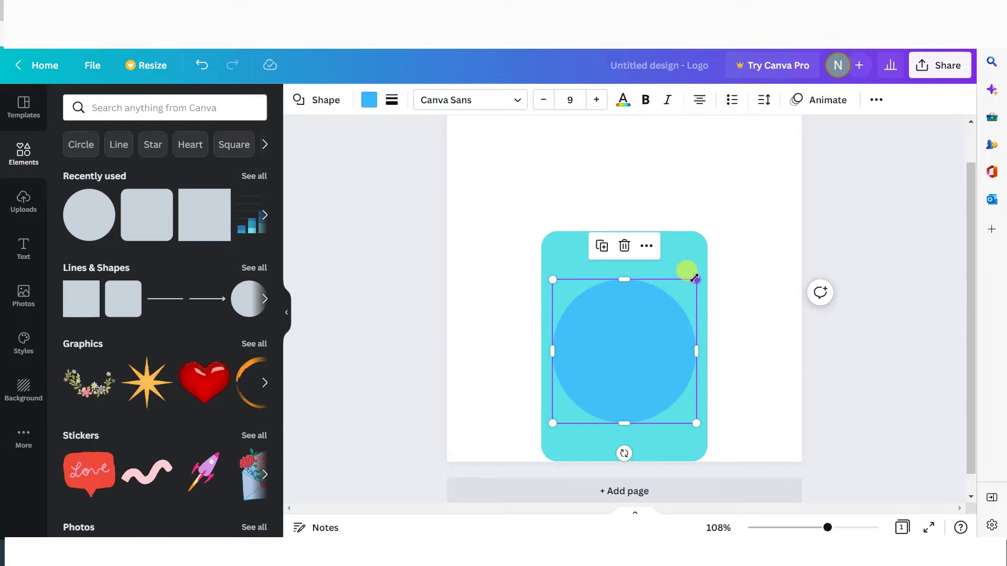
{"action": "left_click_drag", "start_coordinate": [688, 284], "coordinate": [687, 288]}
Step: Set the inner circle's transparency to 100
{"action": "left_click", "coordinate": [872, 103]}
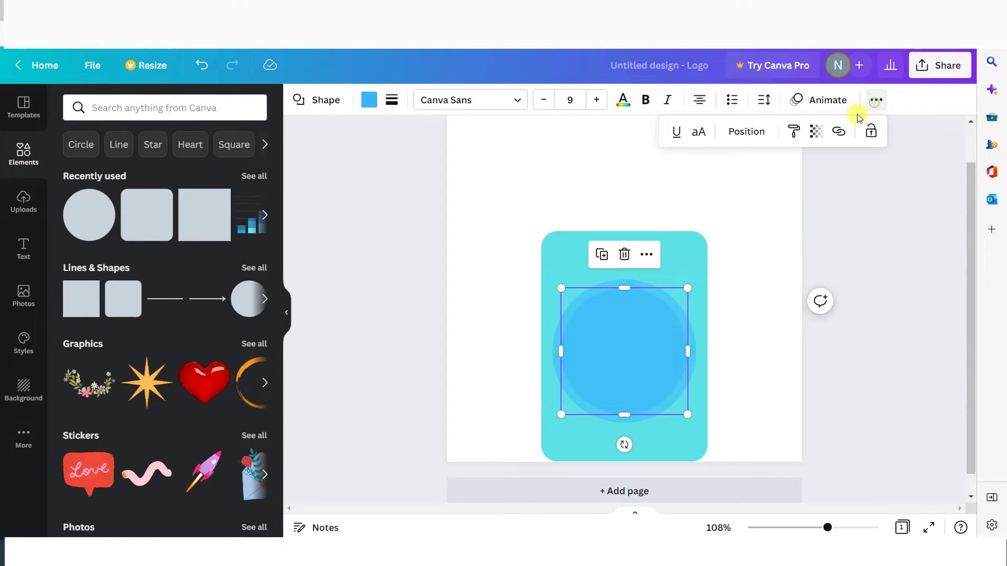
{"action": "left_click", "coordinate": [816, 132]}
{"action": "left_click_drag", "start_coordinate": [768, 186], "coordinate": [856, 188]}
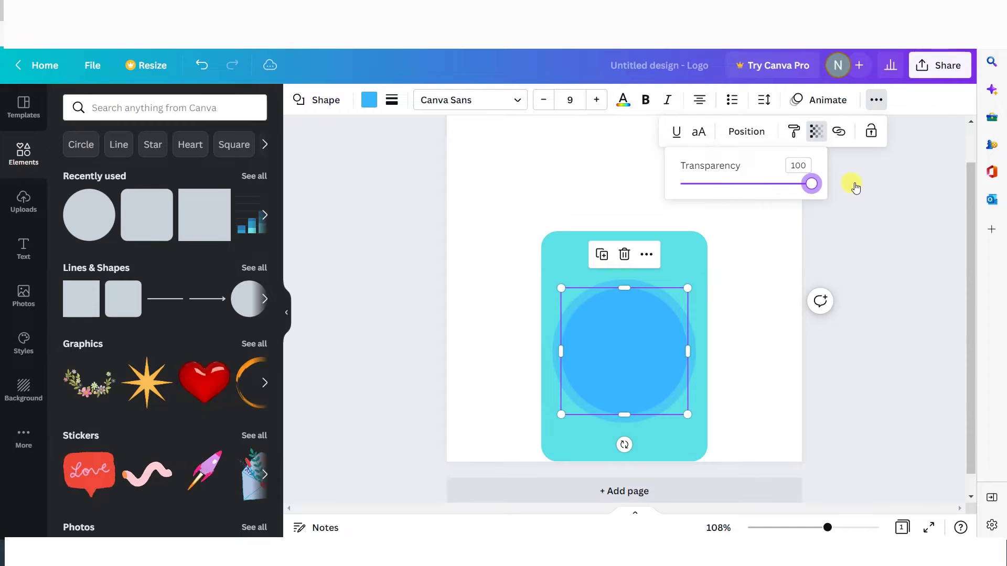
{"action": "left_click", "coordinate": [748, 242]}
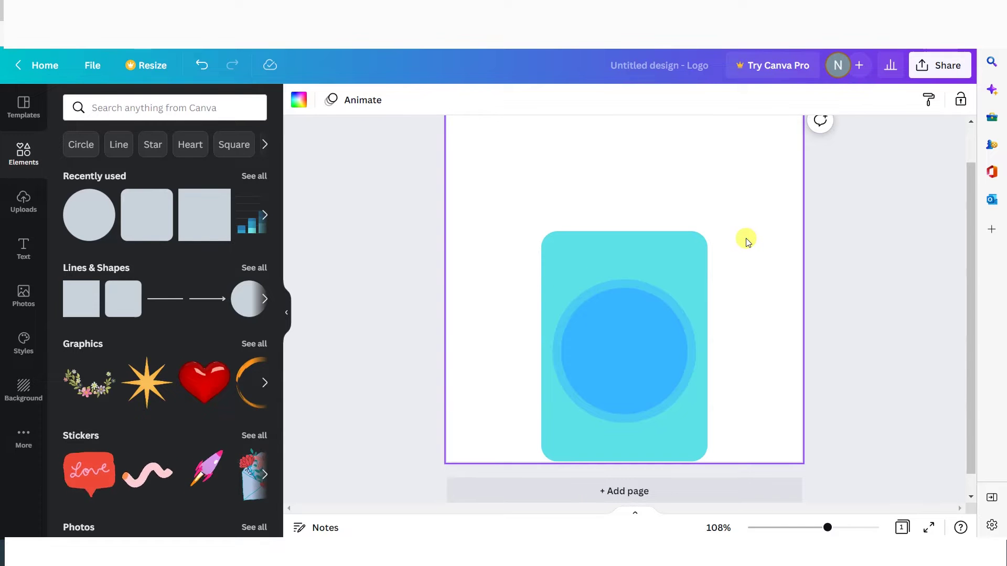
{"action": "left_click", "coordinate": [781, 288]}
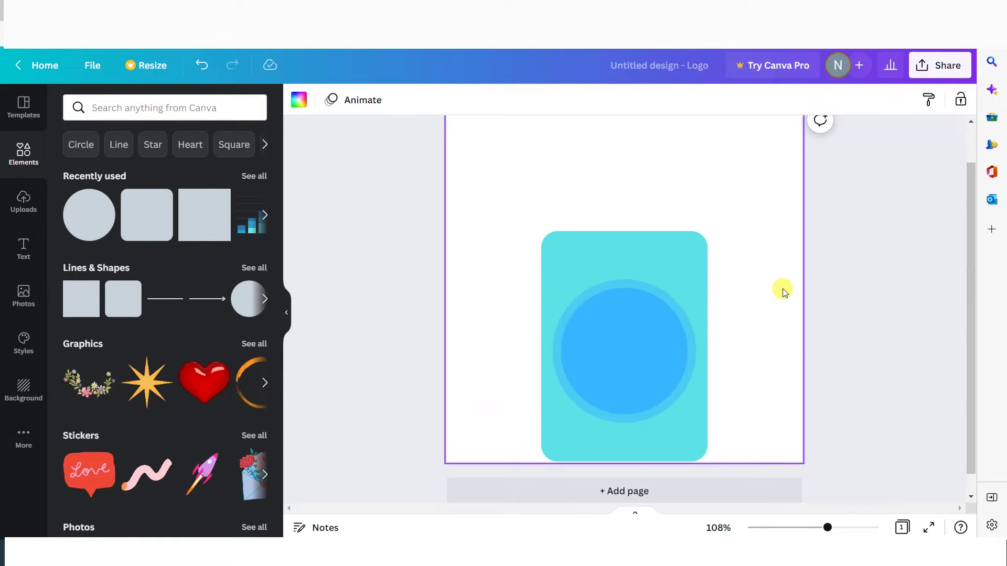
Step: Duplicate the inner light blue circle and fill the copy with medium violet-blue
{"action": "left_click", "coordinate": [679, 315]}
{"action": "left_click", "coordinate": [612, 268]}
{"action": "left_click_drag", "start_coordinate": [615, 319], "coordinate": [643, 319]}
{"action": "left_click", "coordinate": [370, 97]}
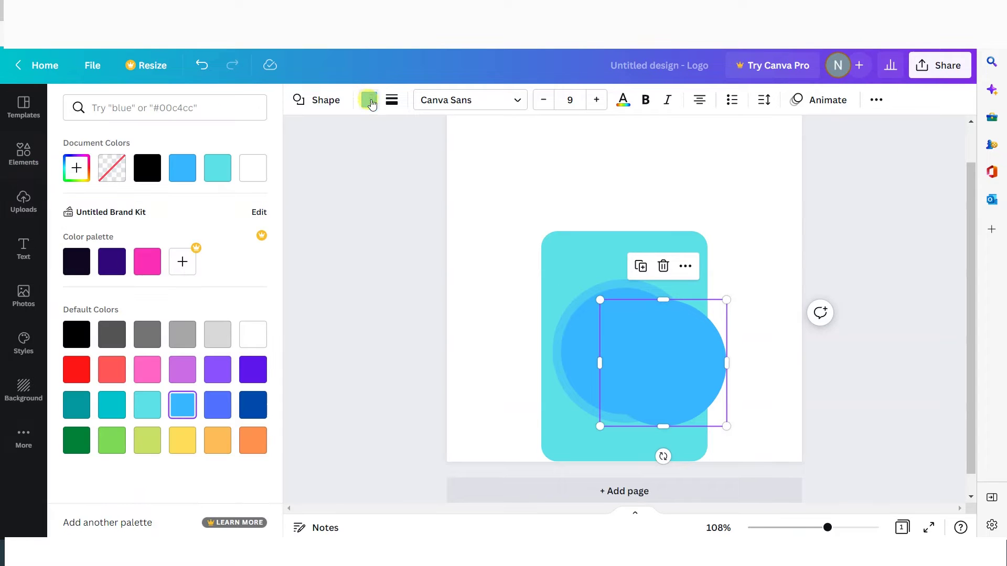
{"action": "left_click", "coordinate": [217, 405]}
Step: Center the violet-blue circle on the other circles and shrink it to expose a light blue ring
{"action": "left_click", "coordinate": [643, 372]}
{"action": "left_click_drag", "start_coordinate": [642, 372], "coordinate": [603, 361]}
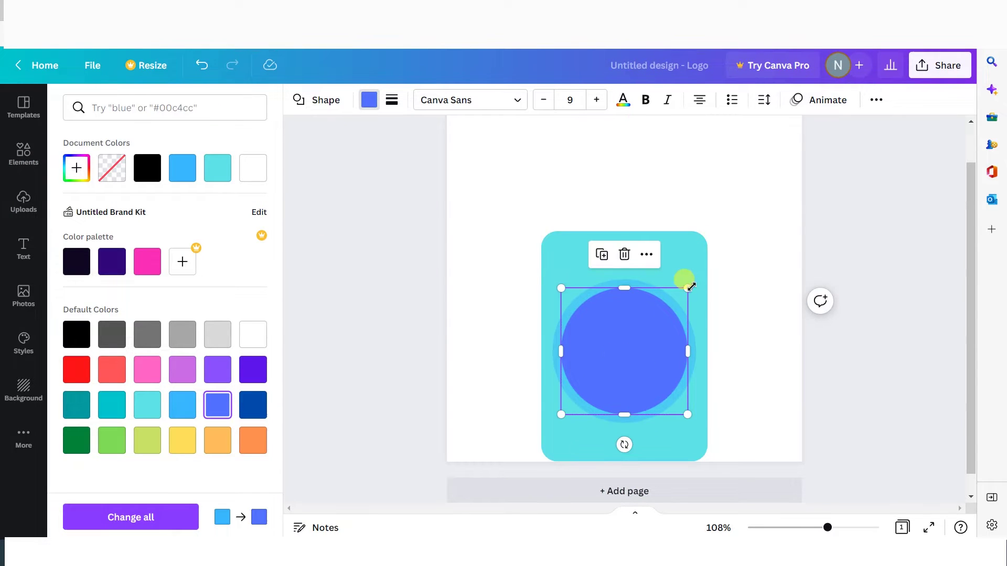
{"action": "left_click_drag", "start_coordinate": [685, 289], "coordinate": [675, 301]}
Step: Slightly enlarge the solid light blue circle and the violet-blue circle inside it, keeping them concentric
{"action": "left_click", "coordinate": [681, 349]}
{"action": "left_click", "coordinate": [681, 348]}
{"action": "left_click_drag", "start_coordinate": [688, 288], "coordinate": [691, 286]}
{"action": "left_click", "coordinate": [762, 277]}
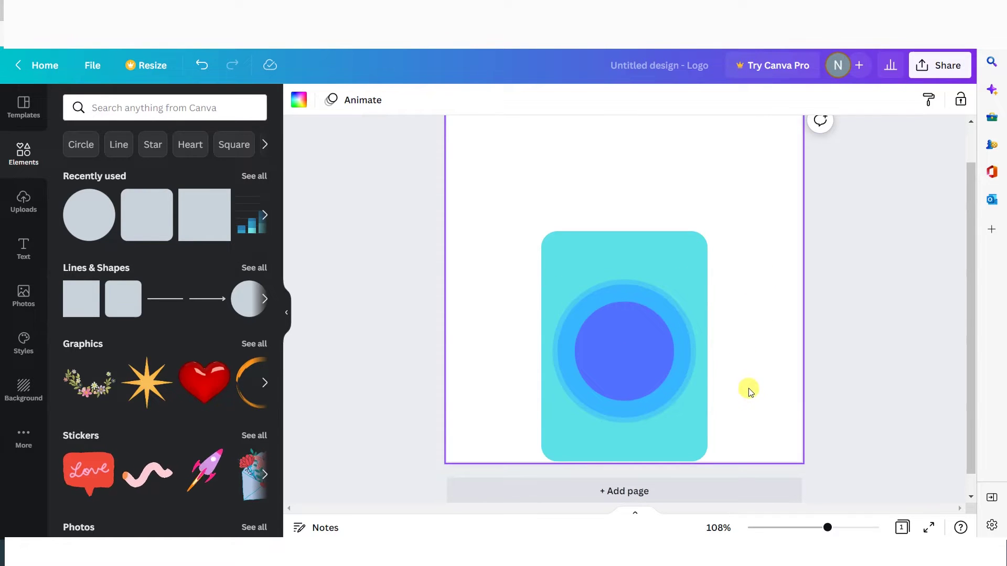
{"action": "left_click", "coordinate": [665, 327]}
{"action": "left_click_drag", "start_coordinate": [674, 303], "coordinate": [670, 288]}
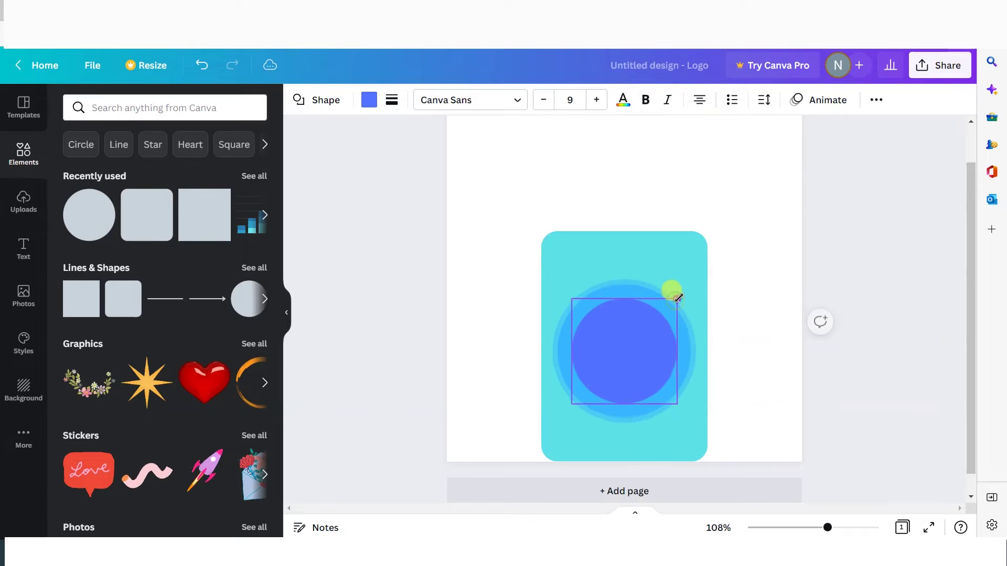
{"action": "left_click", "coordinate": [753, 317]}
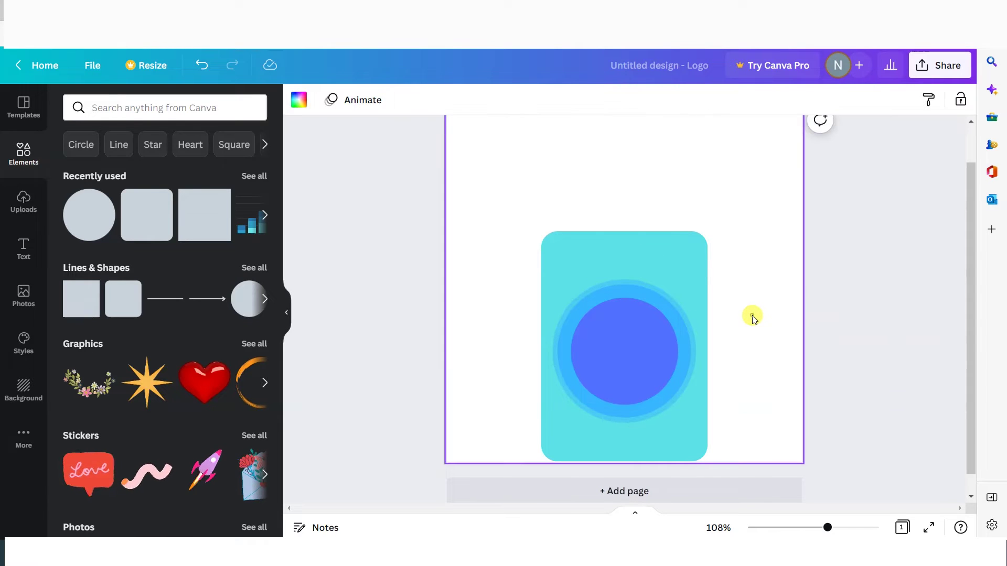
Step: Select all three concentric circles together and move them slightly lower within the rounded rectangle
{"action": "left_click", "coordinate": [694, 254]}
{"action": "left_click", "coordinate": [642, 347]}
{"action": "mouse_move", "coordinate": [635, 351]}
{"action": "left_mouse_down"}
{"action": "mouse_move", "coordinate": [625, 350]}
{"action": "mouse_move", "coordinate": [632, 360]}
{"action": "left_mouse_up"}
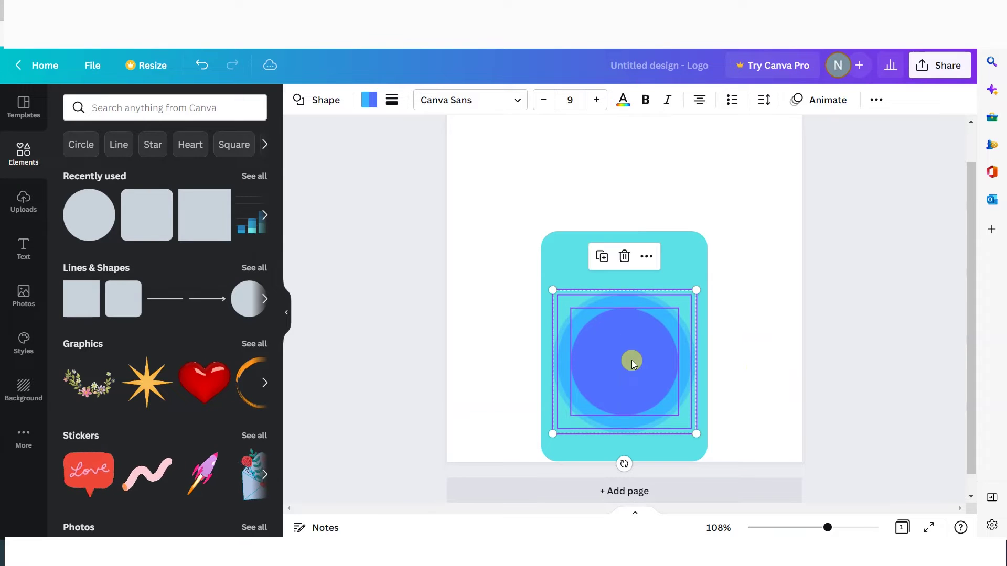
{"action": "left_click", "coordinate": [777, 387]}
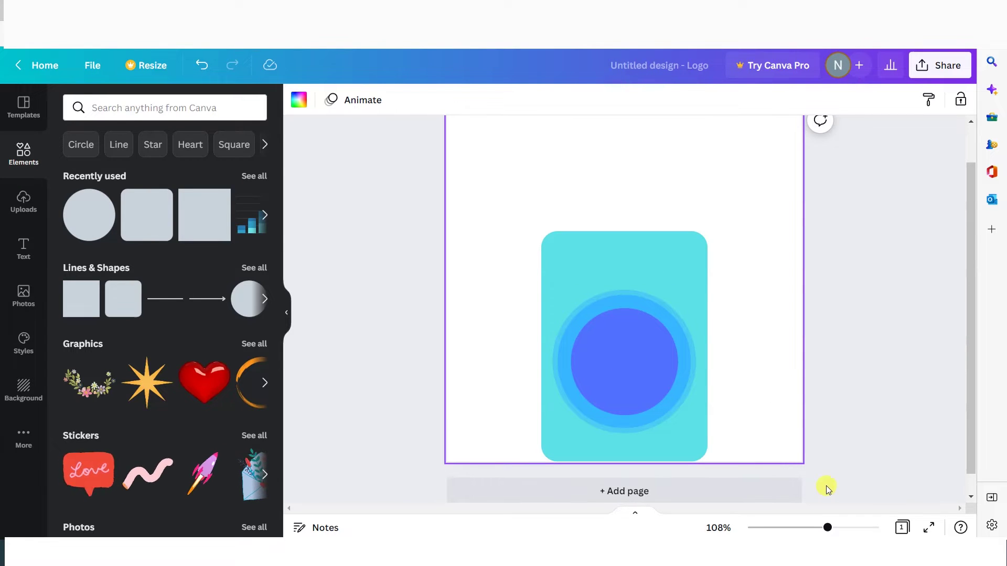
Step: Fill the outermost circle with dark blue
{"action": "left_click_drag", "start_coordinate": [827, 529], "coordinate": [838, 527]}
{"action": "left_click_drag", "start_coordinate": [970, 312], "coordinate": [969, 359]}
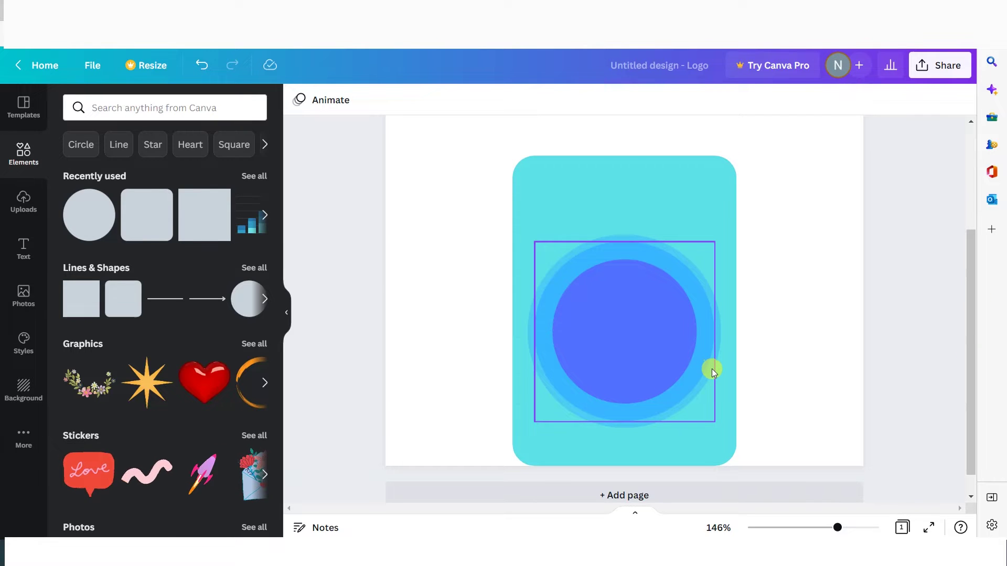
{"action": "left_click", "coordinate": [716, 365]}
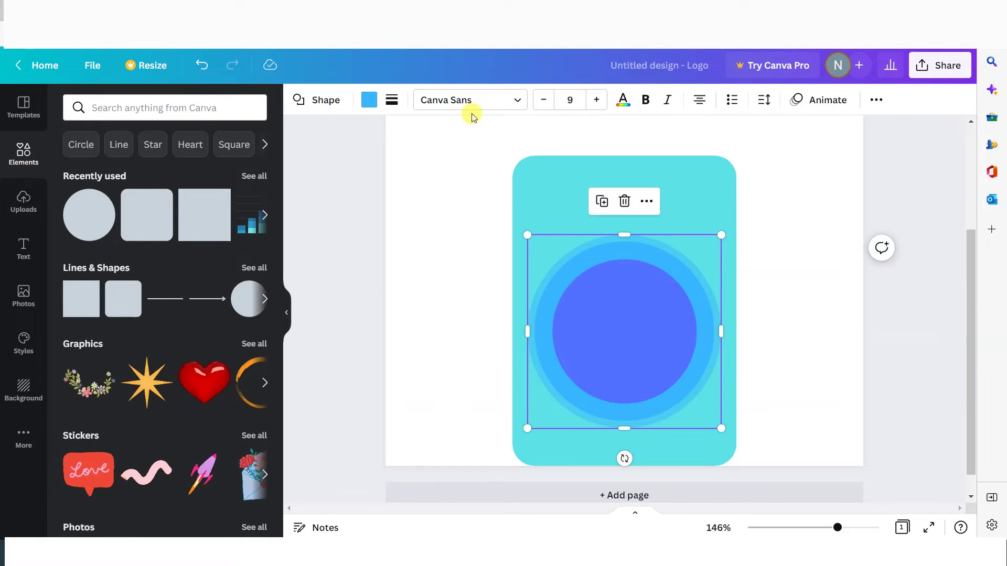
{"action": "left_click", "coordinate": [369, 99]}
{"action": "left_click", "coordinate": [253, 441]}
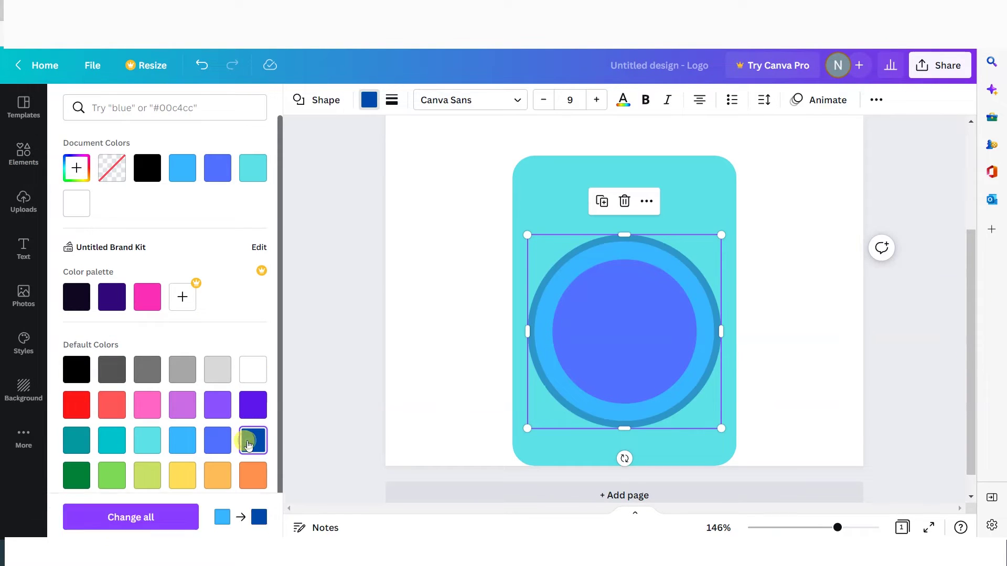
Step: Set the outermost dark blue circle's transparency to 100
{"action": "left_click", "coordinate": [876, 99]}
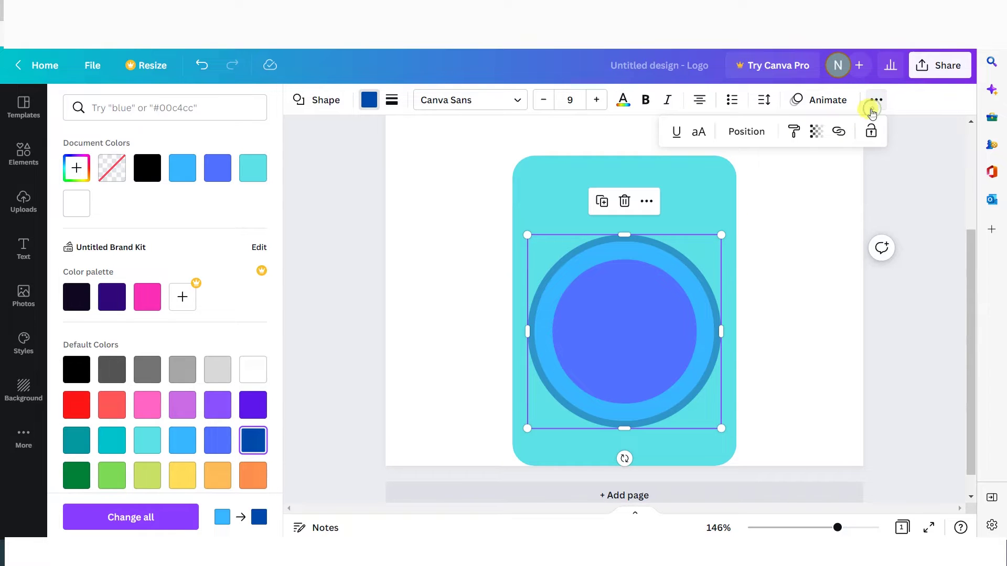
{"action": "left_click", "coordinate": [816, 131]}
{"action": "left_click_drag", "start_coordinate": [744, 184], "coordinate": [828, 188]}
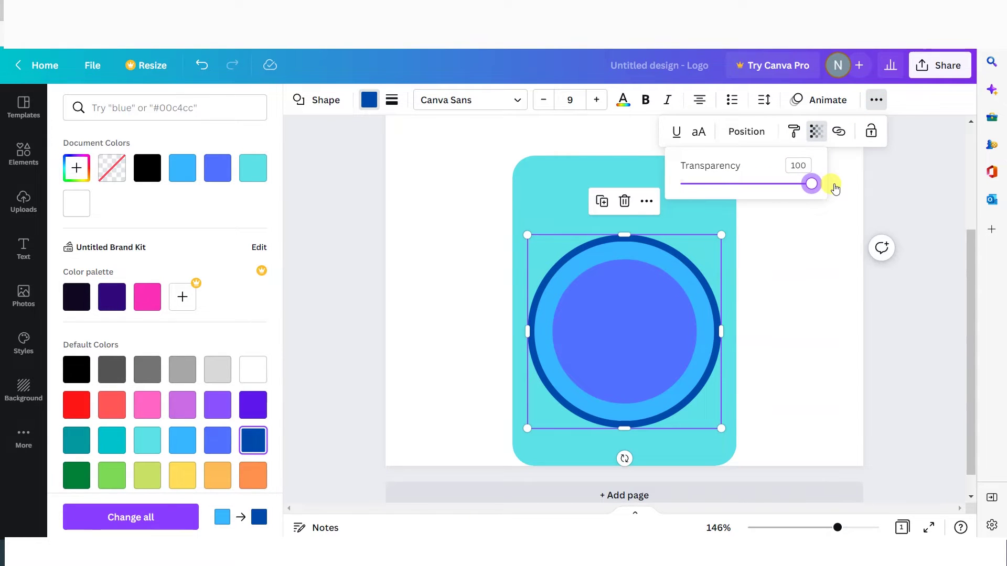
{"action": "left_click_drag", "start_coordinate": [835, 188], "coordinate": [813, 188]}
{"action": "left_click", "coordinate": [780, 336]}
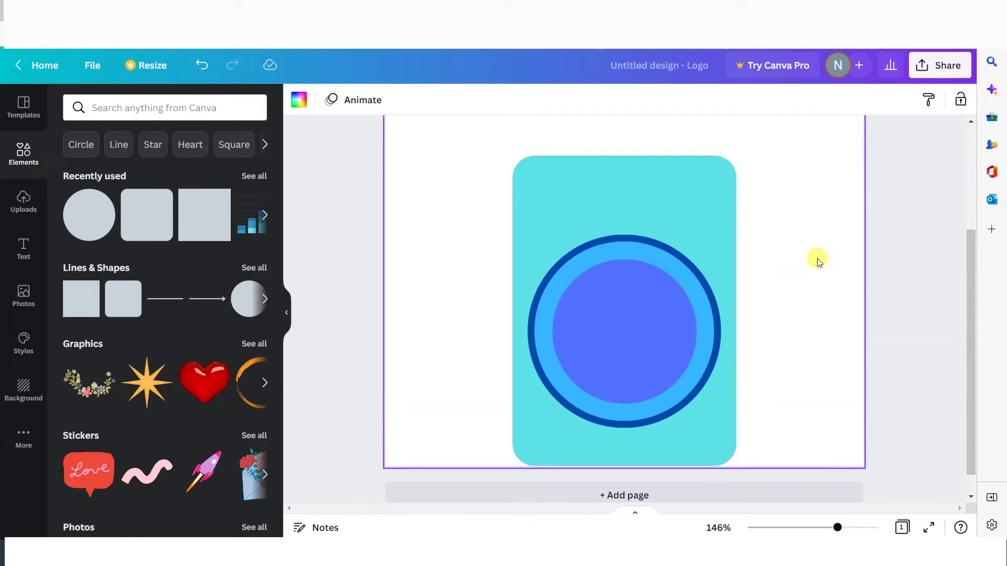
Step: Add a dark blue rounded square and reduce it to a small pill near the turquoise rectangle's lower-right corner
{"action": "left_click", "coordinate": [143, 232]}
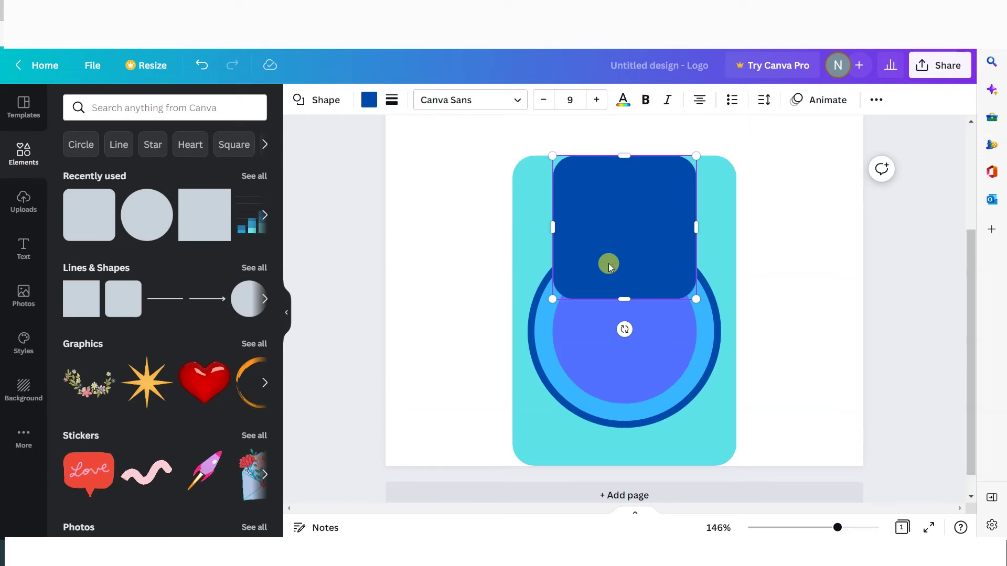
{"action": "left_click_drag", "start_coordinate": [622, 152], "coordinate": [630, 260]}
{"action": "left_click_drag", "start_coordinate": [694, 298], "coordinate": [702, 485]}
{"action": "left_click_drag", "start_coordinate": [655, 431], "coordinate": [672, 436]}
{"action": "left_click_drag", "start_coordinate": [709, 484], "coordinate": [701, 482]}
{"action": "left_click", "coordinate": [788, 413]}
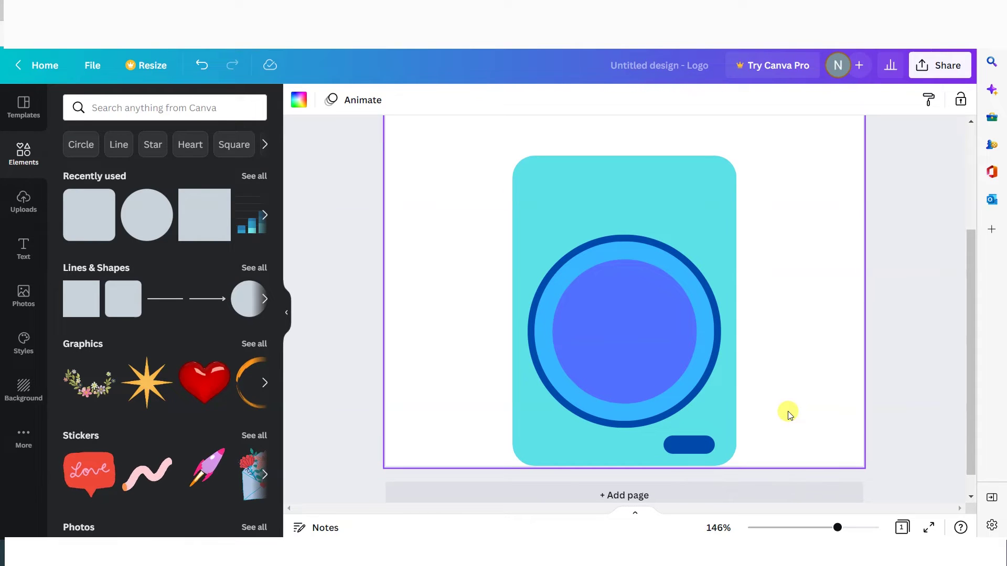
Step: Duplicate the dark blue pill and place the copy to the left of the original
{"action": "left_click", "coordinate": [972, 395]}
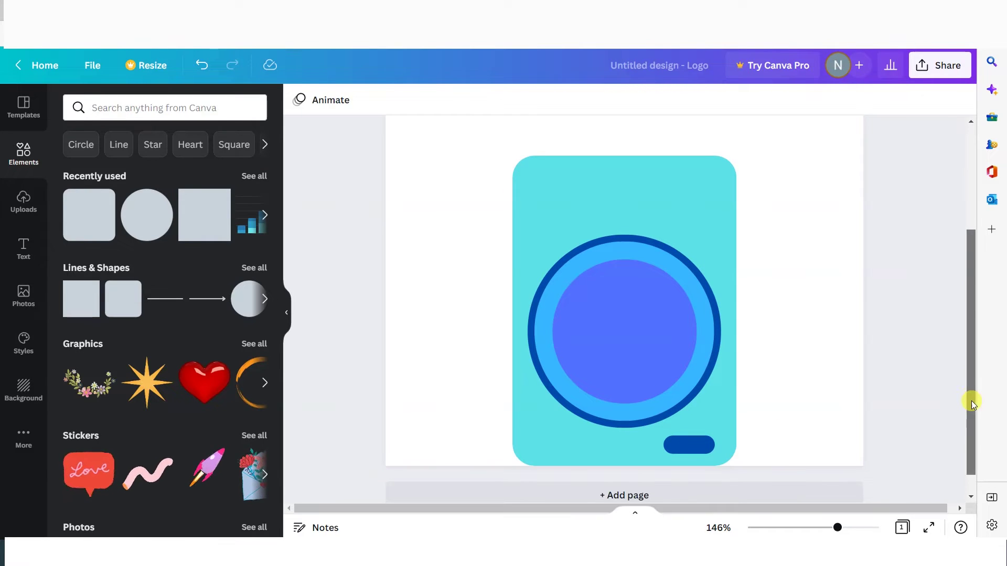
{"action": "scroll", "coordinate": [971, 395], "scroll_direction": "down", "scroll_amount": 1}
{"action": "left_click_drag", "start_coordinate": [845, 531], "coordinate": [859, 527]}
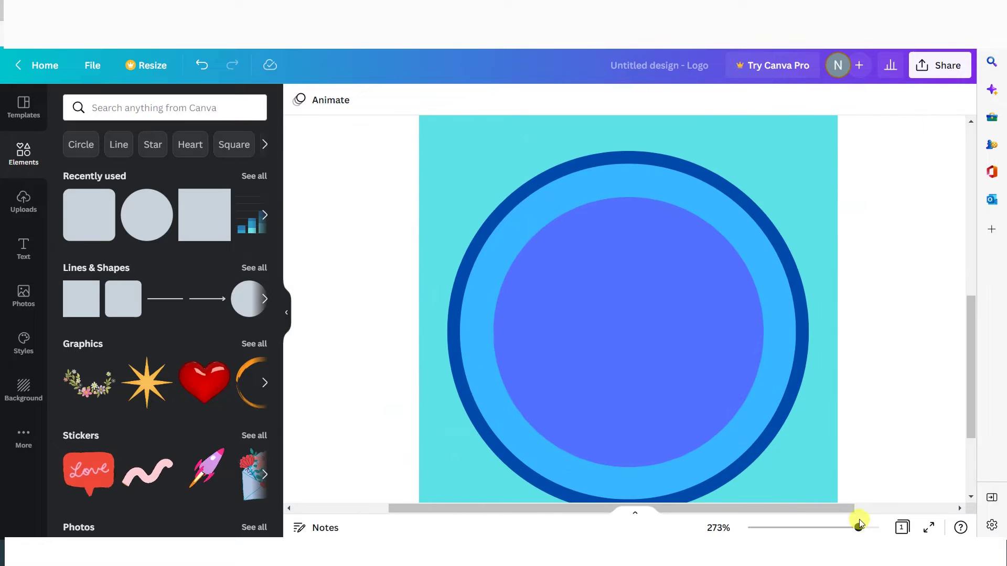
{"action": "scroll", "coordinate": [970, 378], "scroll_direction": "down", "scroll_amount": 3}
{"action": "left_click", "coordinate": [757, 405]}
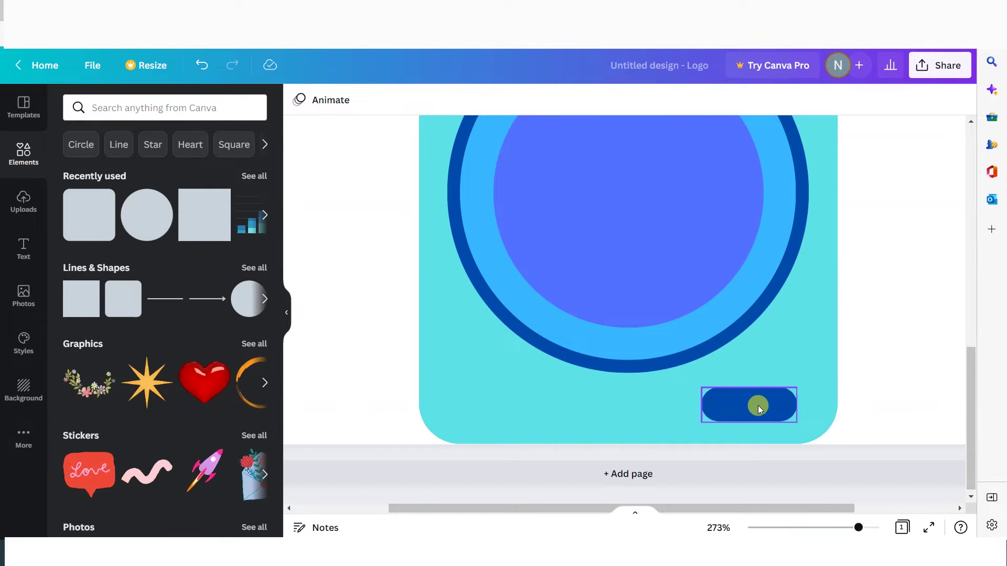
{"action": "left_click", "coordinate": [724, 353]}
{"action": "left_click_drag", "start_coordinate": [742, 427], "coordinate": [580, 394]}
Step: Set the original right-hand pill's transparency to 50
{"action": "left_click", "coordinate": [740, 404]}
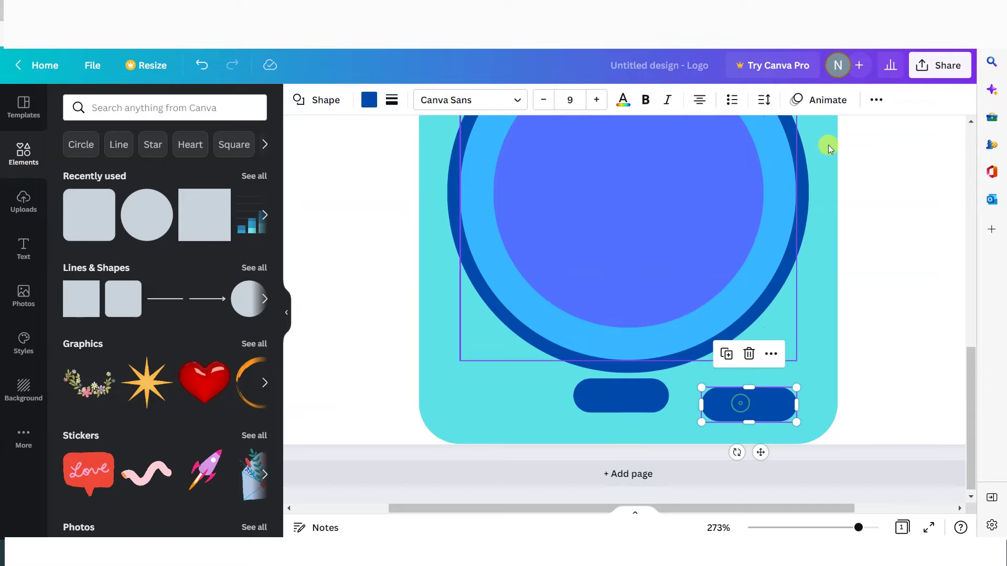
{"action": "left_click", "coordinate": [875, 100]}
{"action": "left_click", "coordinate": [817, 131]}
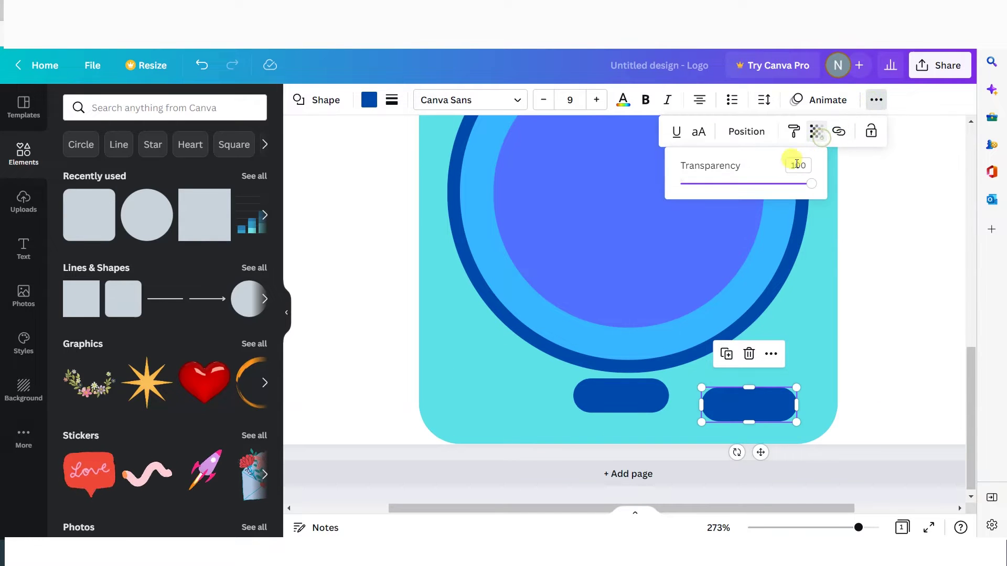
{"action": "mouse_move", "coordinate": [741, 185]}
{"action": "left_mouse_down"}
{"action": "mouse_move", "coordinate": [791, 183]}
{"action": "mouse_move", "coordinate": [751, 192]}
{"action": "left_mouse_up"}
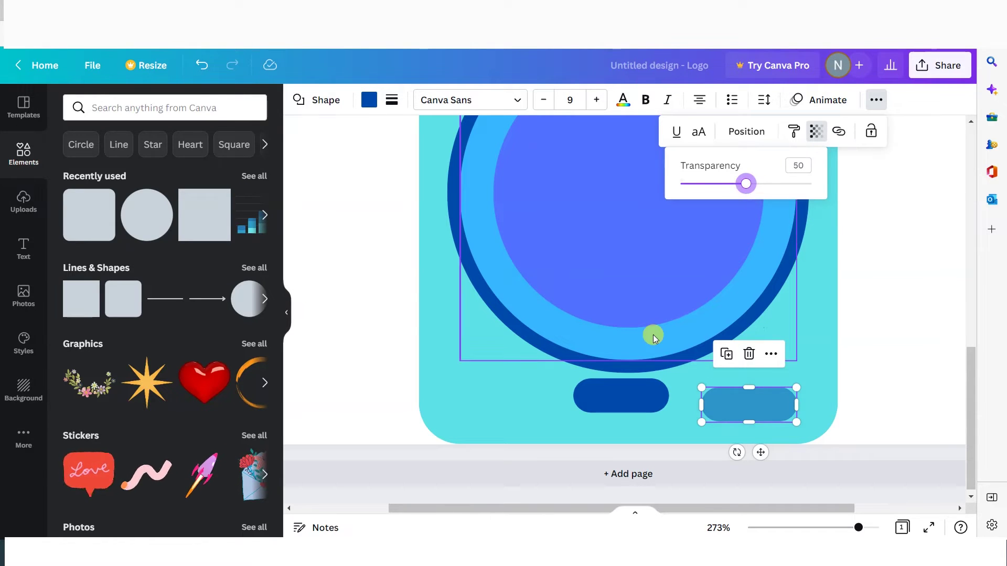
Step: Move the solid pill onto the translucent one and shrink it to leave a thin translucent border around it
{"action": "left_click", "coordinate": [629, 400]}
{"action": "left_click_drag", "start_coordinate": [628, 401], "coordinate": [739, 402]}
{"action": "left_click_drag", "start_coordinate": [796, 389], "coordinate": [750, 394]}
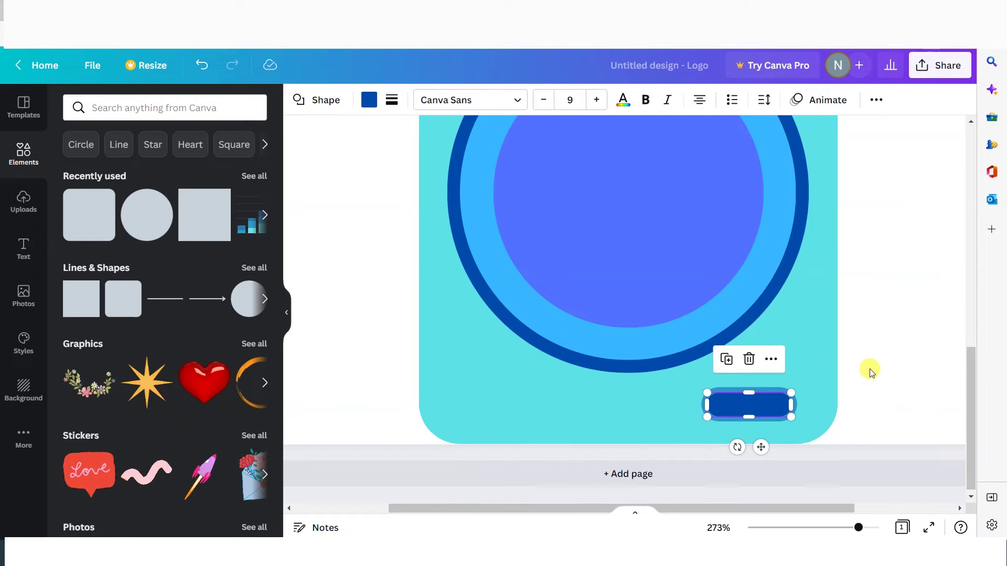
{"action": "left_click", "coordinate": [885, 371]}
{"action": "left_click_drag", "start_coordinate": [858, 530], "coordinate": [834, 527]}
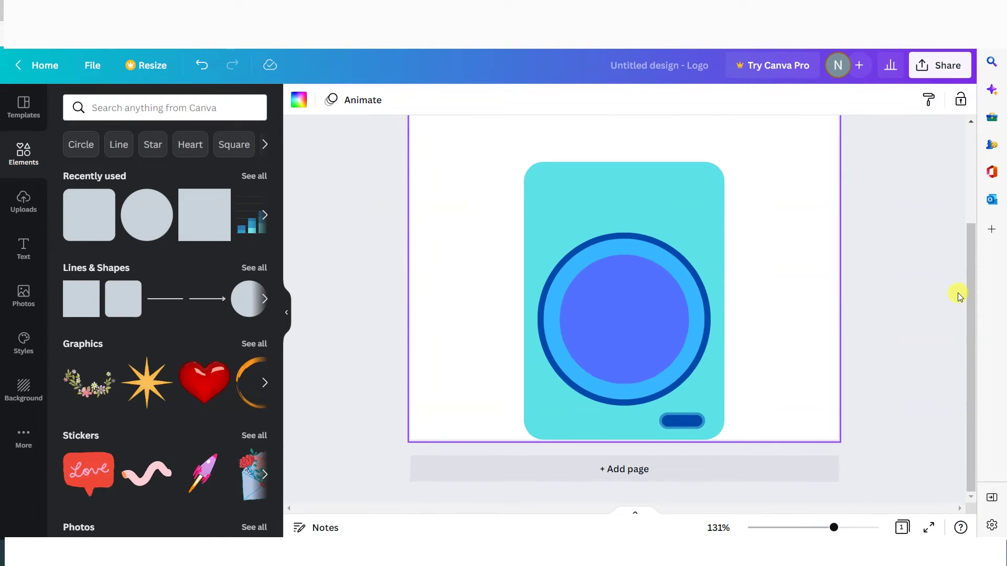
Step: Duplicate the outer dark blue circle, centre the copy on the original and enlarge it slightly
{"action": "scroll", "coordinate": [972, 286], "scroll_direction": "up", "scroll_amount": 2}
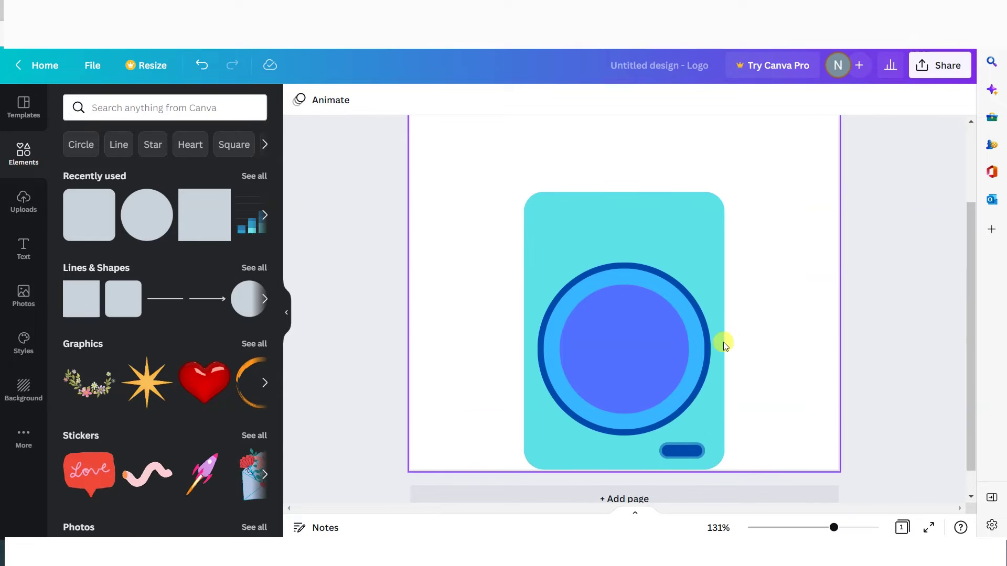
{"action": "left_click", "coordinate": [707, 361]}
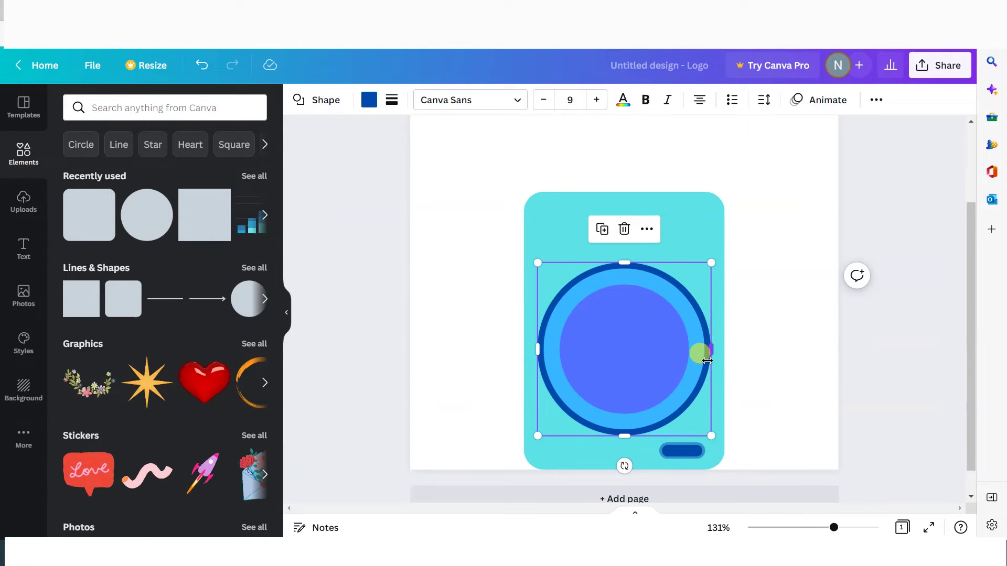
{"action": "left_click", "coordinate": [603, 229]}
{"action": "left_click_drag", "start_coordinate": [631, 320], "coordinate": [629, 317]}
{"action": "left_click_drag", "start_coordinate": [710, 259], "coordinate": [714, 253]}
Step: Send the enlarged circle to the back, then send the turquoise rectangle behind it
{"action": "right_click", "coordinate": [660, 292]}
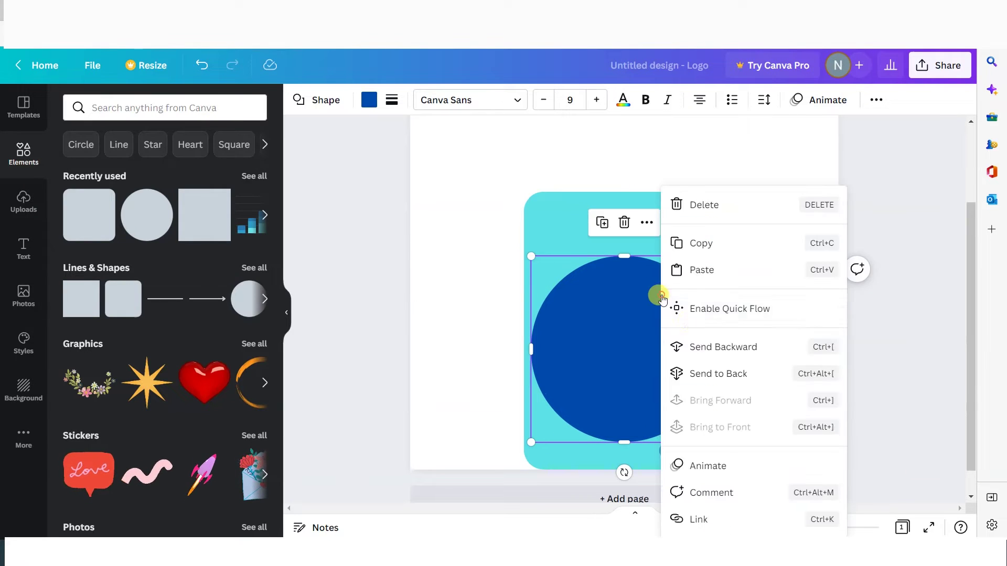
{"action": "left_click", "coordinate": [719, 374]}
{"action": "left_click", "coordinate": [775, 277]}
{"action": "left_click", "coordinate": [703, 229]}
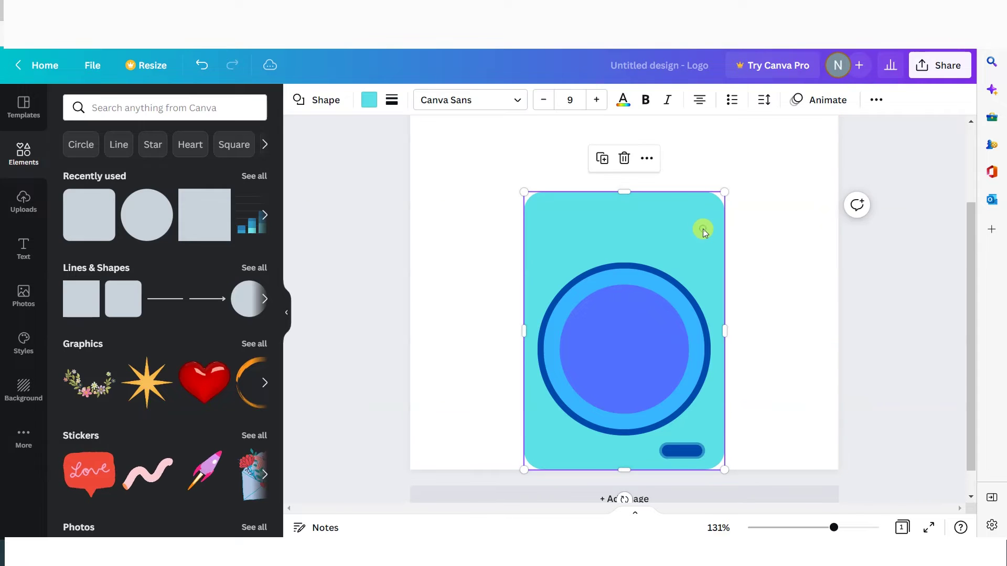
{"action": "right_click", "coordinate": [703, 229]}
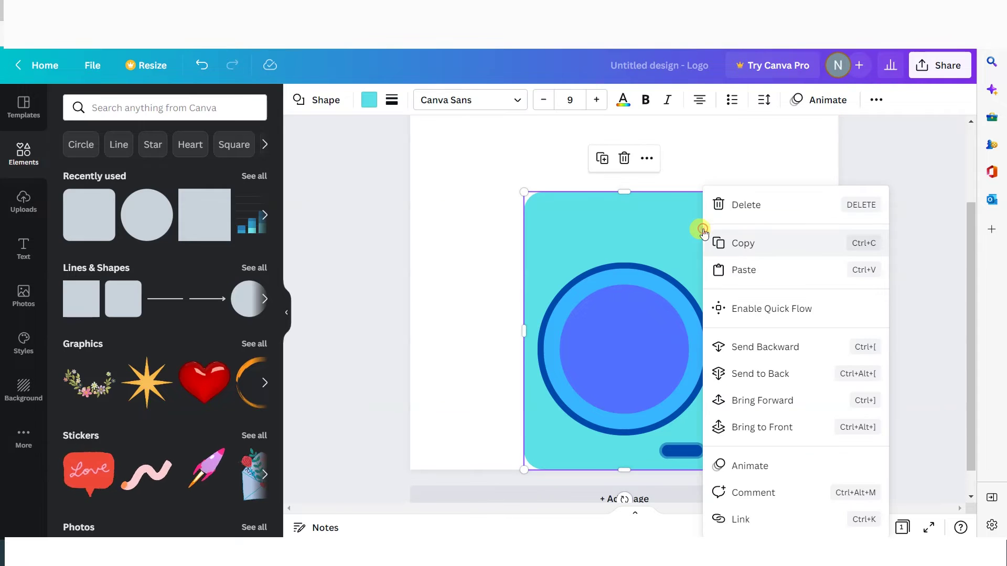
{"action": "left_click", "coordinate": [758, 374]}
{"action": "left_click", "coordinate": [777, 320]}
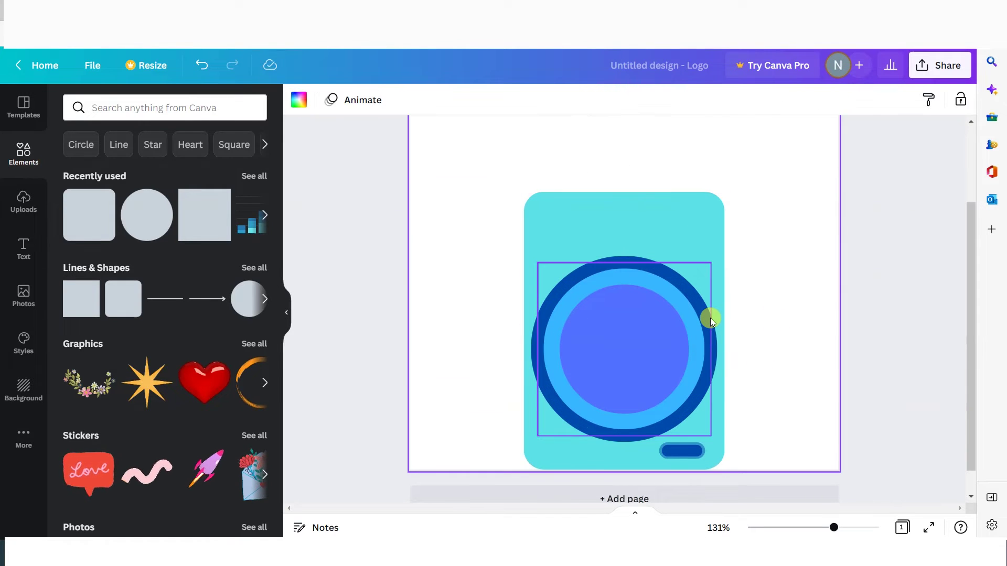
Step: Set the outermost dark blue circle's transparency to 19
{"action": "left_click", "coordinate": [712, 320]}
{"action": "left_click", "coordinate": [876, 99]}
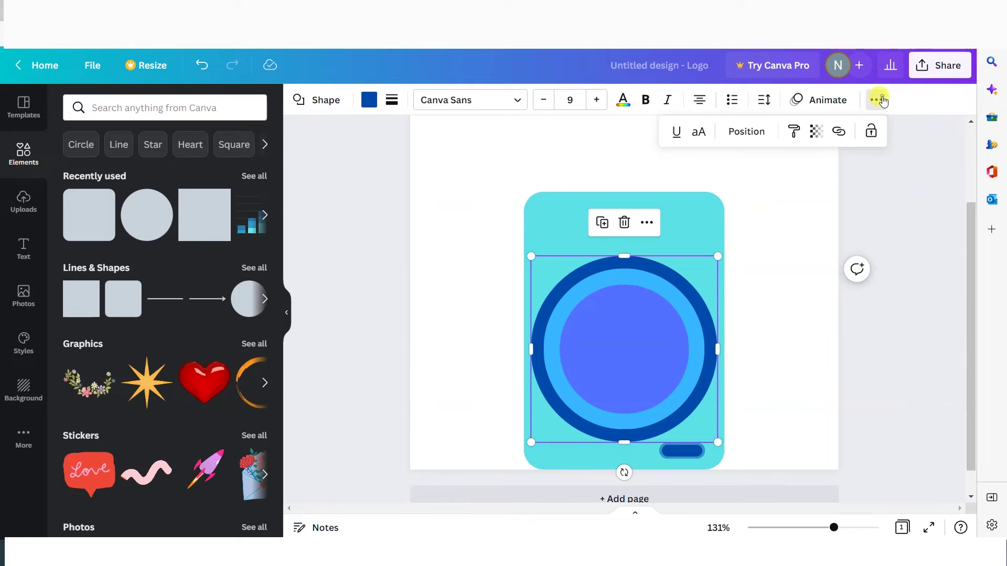
{"action": "left_click", "coordinate": [816, 131]}
{"action": "left_click", "coordinate": [771, 185]}
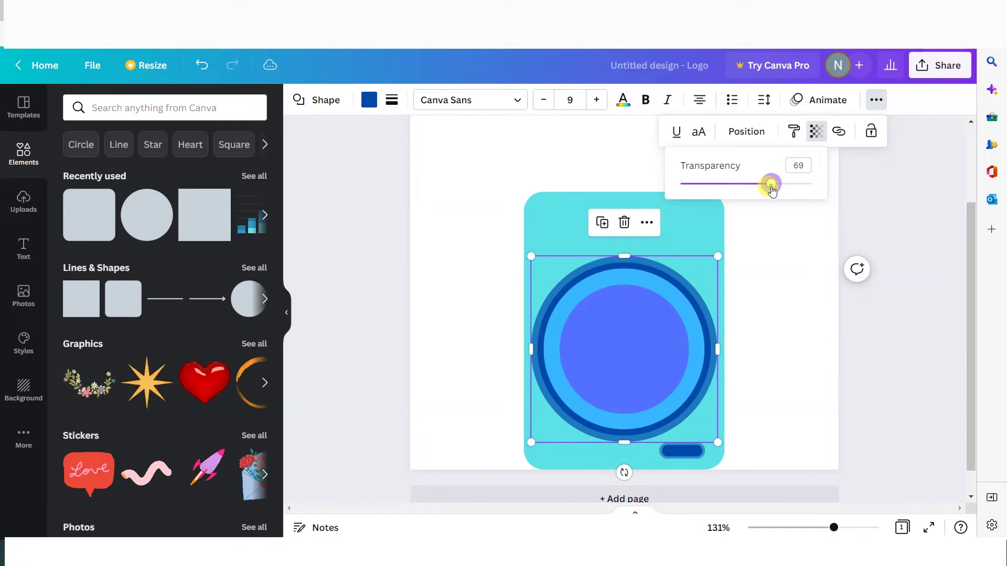
{"action": "left_click", "coordinate": [750, 185]}
{"action": "left_click_drag", "start_coordinate": [751, 187], "coordinate": [707, 187]}
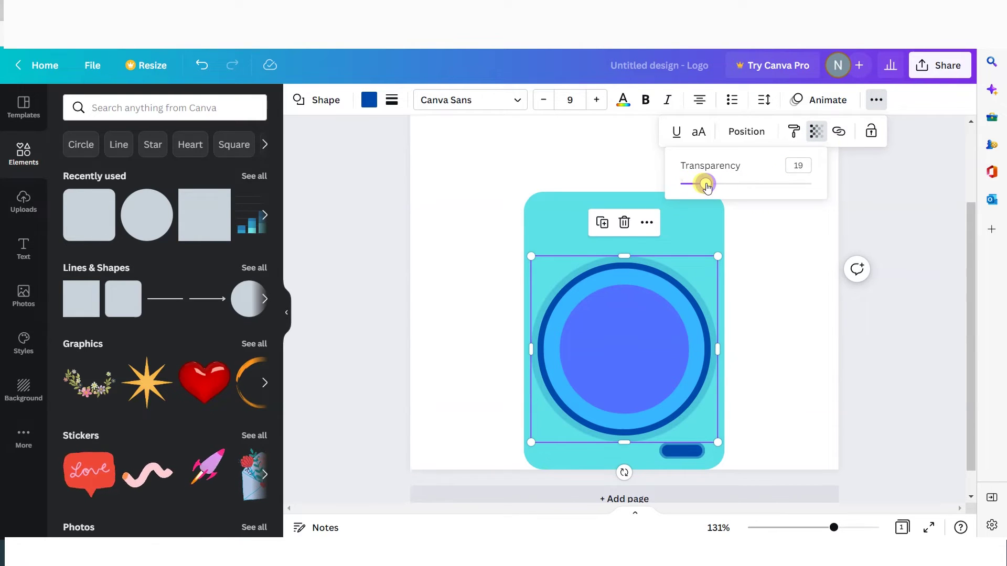
Step: Shrink the translucent outer circle slightly so it forms a thin ring around the dark blue circle
{"action": "left_click_drag", "start_coordinate": [834, 528], "coordinate": [852, 528]}
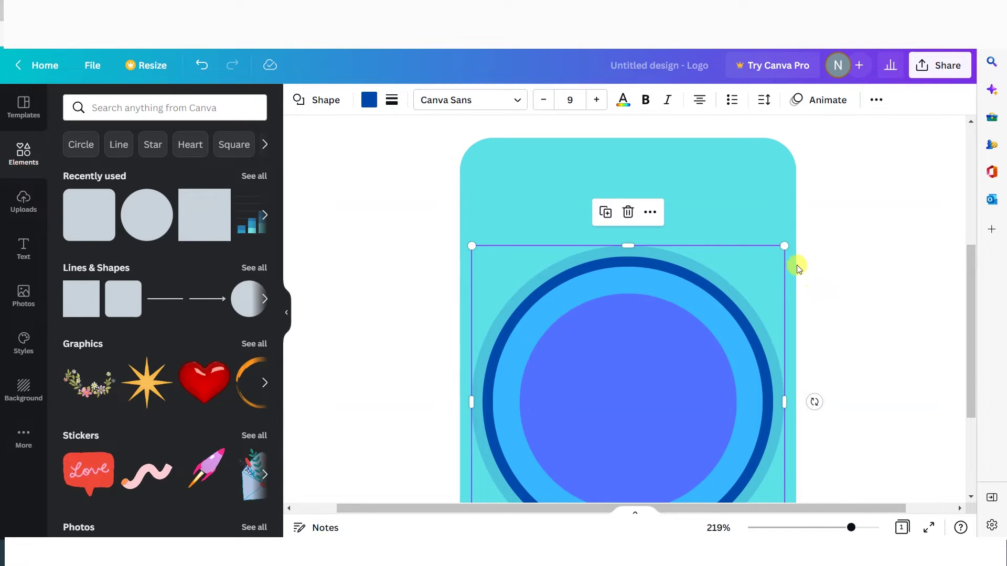
{"action": "left_click_drag", "start_coordinate": [784, 247], "coordinate": [779, 252]}
{"action": "left_click", "coordinate": [824, 327]}
{"action": "left_click_drag", "start_coordinate": [850, 530], "coordinate": [839, 530]}
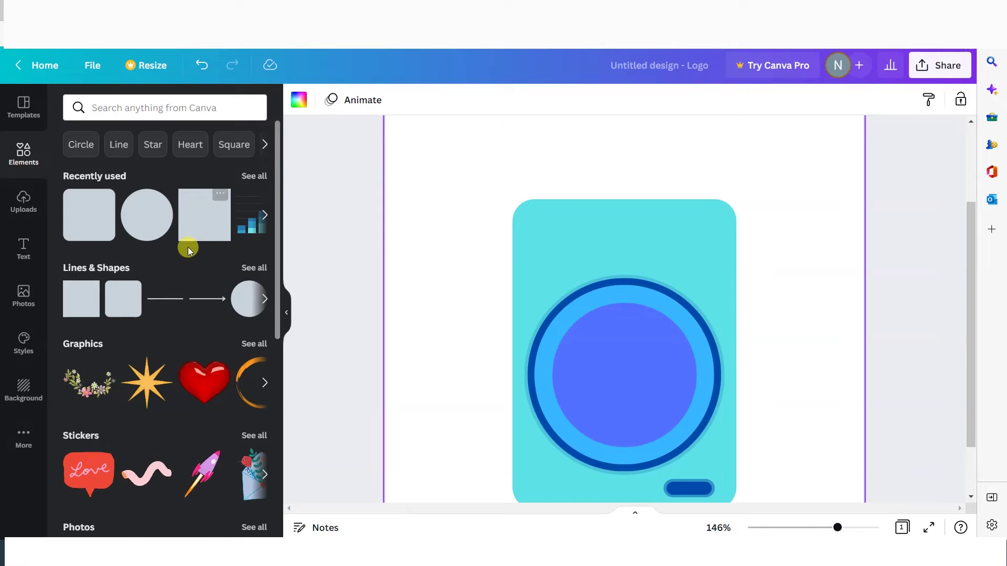
Step: Add a dark blue rounded square as a pill-shaped panel in the turquoise rectangle's upper-right corner
{"action": "left_click", "coordinate": [119, 304]}
{"action": "left_click_drag", "start_coordinate": [615, 338], "coordinate": [629, 239]}
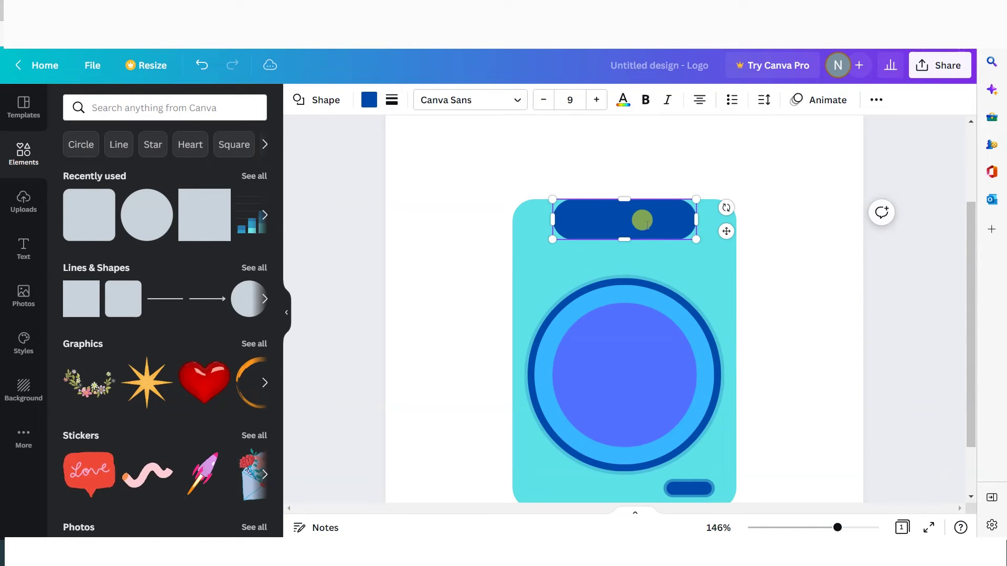
{"action": "left_click_drag", "start_coordinate": [726, 231], "coordinate": [752, 232]}
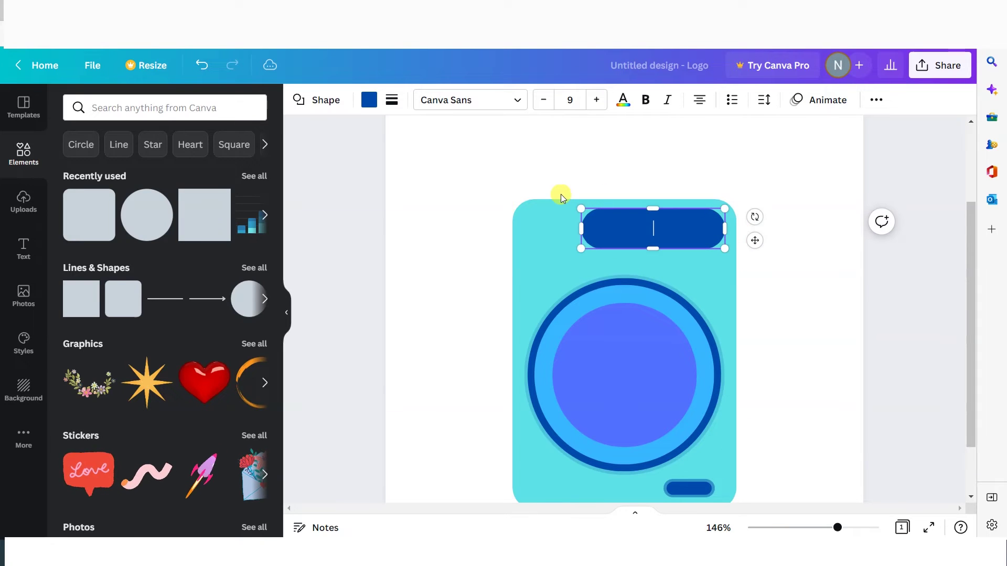
{"action": "left_click_drag", "start_coordinate": [581, 209], "coordinate": [633, 209]}
{"action": "left_click_drag", "start_coordinate": [678, 247], "coordinate": [680, 240]}
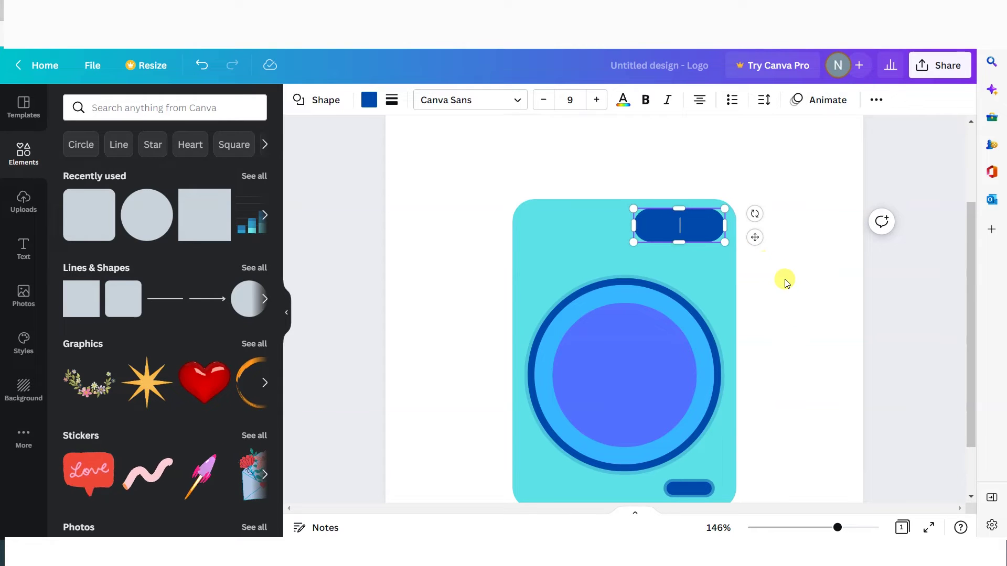
{"action": "left_click", "coordinate": [787, 283]}
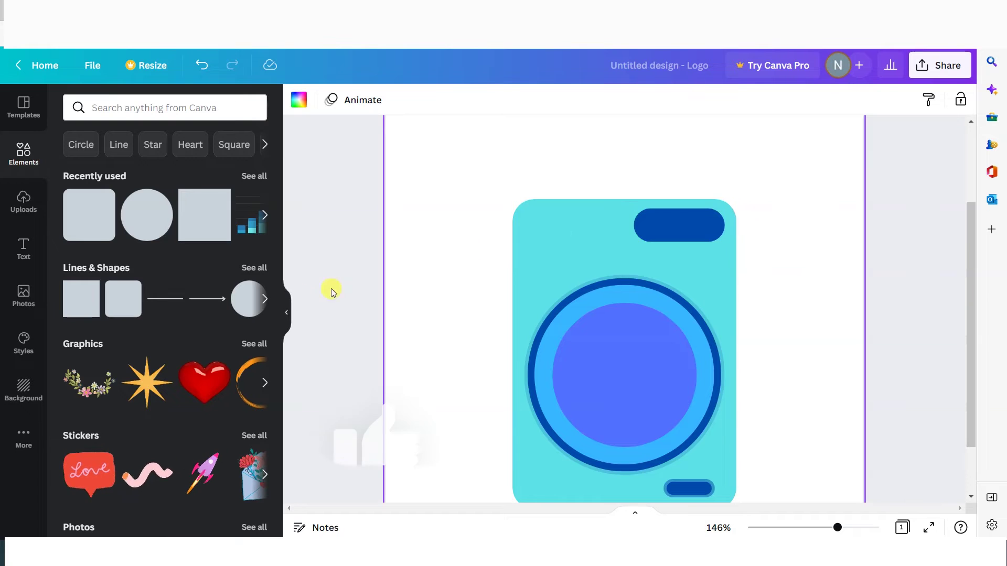
Step: Add a dark blue circle and reduce it to a small knob beside the upper pill-shaped panel
{"action": "left_click", "coordinate": [243, 296]}
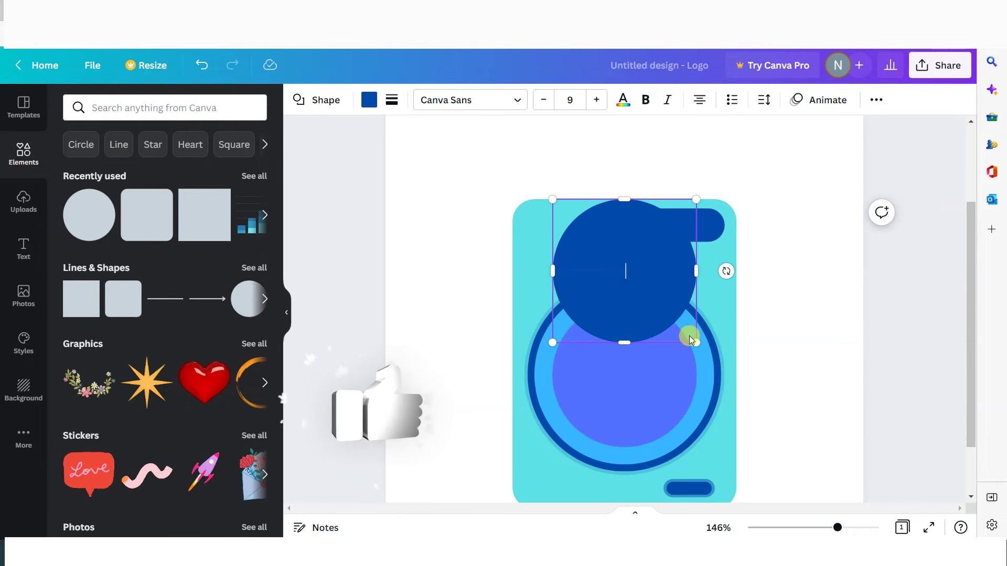
{"action": "left_click_drag", "start_coordinate": [695, 342], "coordinate": [576, 228]}
{"action": "left_click", "coordinate": [481, 191]}
{"action": "left_click_drag", "start_coordinate": [838, 528], "coordinate": [858, 528]}
{"action": "left_click_drag", "start_coordinate": [972, 297], "coordinate": [971, 260]}
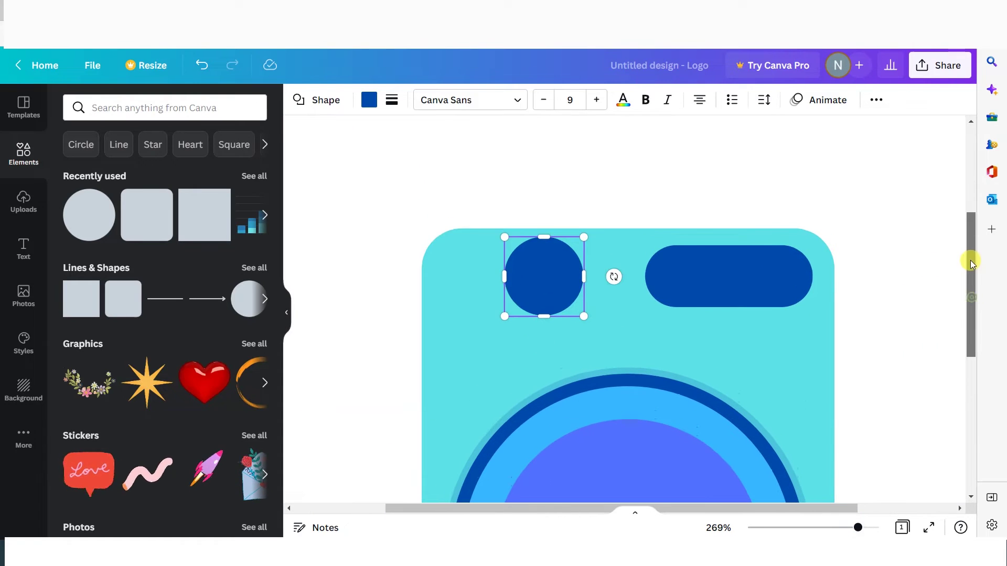
Step: Set the small upper circle's transparency to 72
{"action": "left_click", "coordinate": [549, 280]}
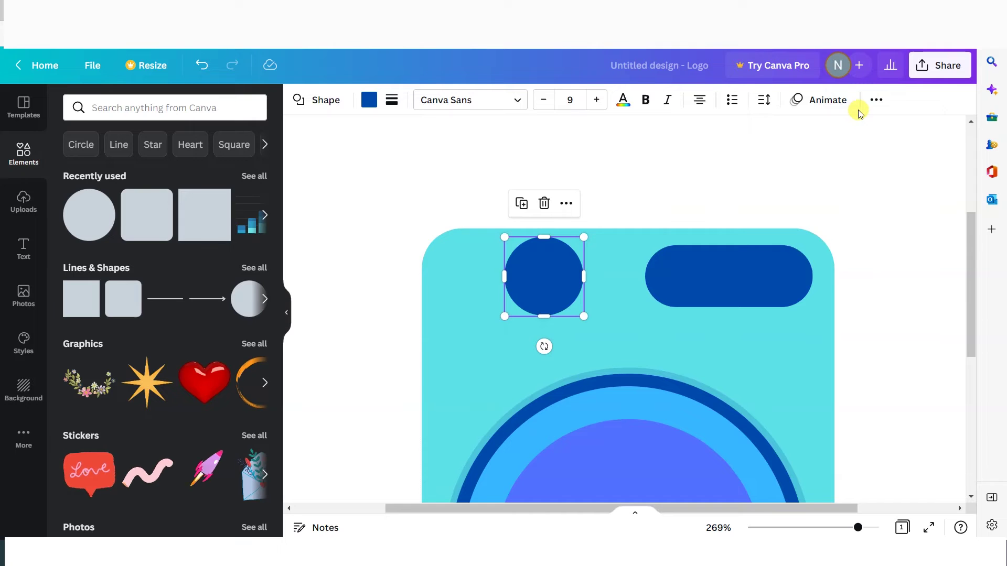
{"action": "left_click", "coordinate": [875, 101]}
{"action": "left_click", "coordinate": [816, 133]}
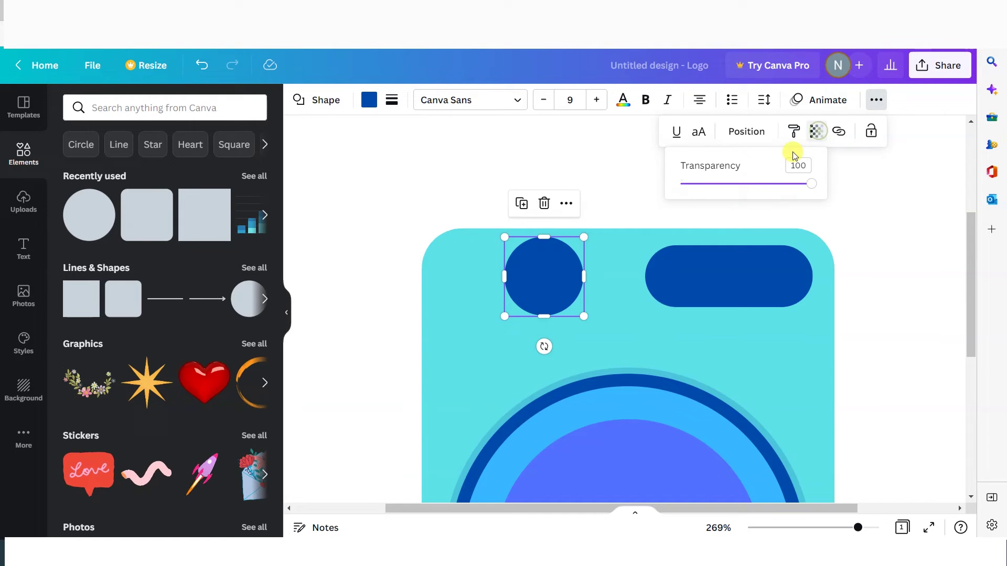
{"action": "left_click", "coordinate": [748, 184]}
{"action": "left_click_drag", "start_coordinate": [757, 183], "coordinate": [776, 187]}
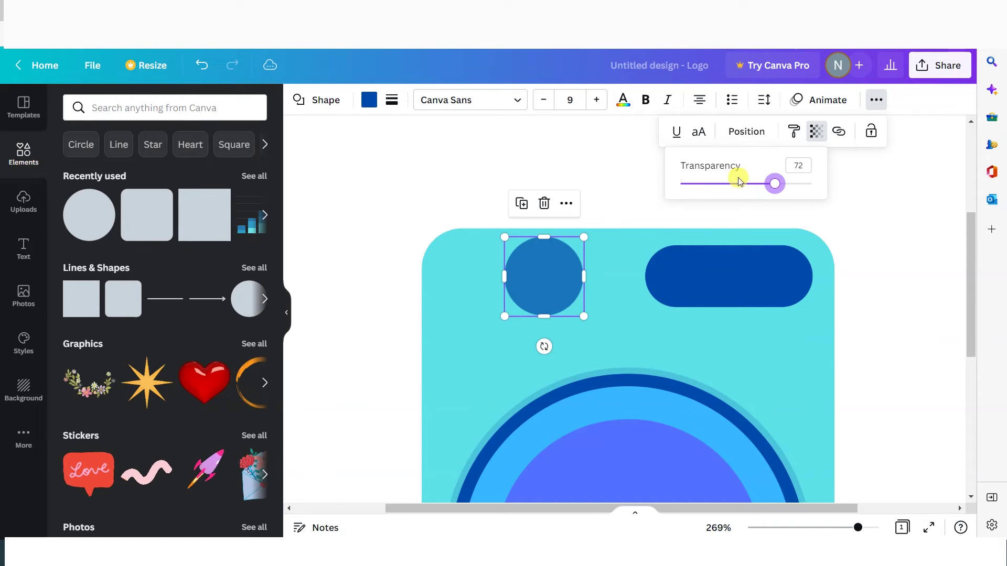
Step: Duplicate the translucent small circle, shrink the copy slightly and centre it on the original
{"action": "left_click", "coordinate": [532, 204]}
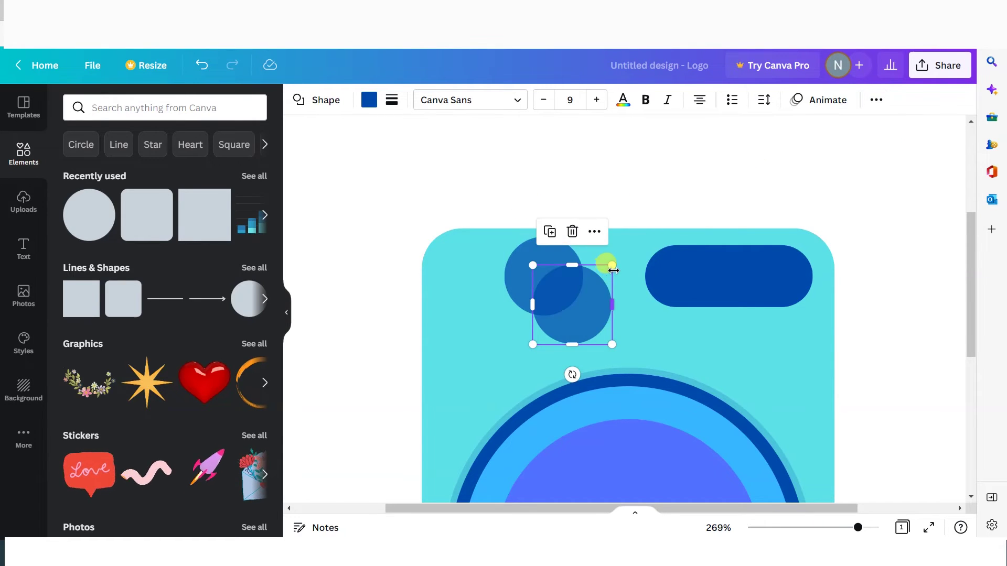
{"action": "left_click_drag", "start_coordinate": [612, 265], "coordinate": [603, 269]}
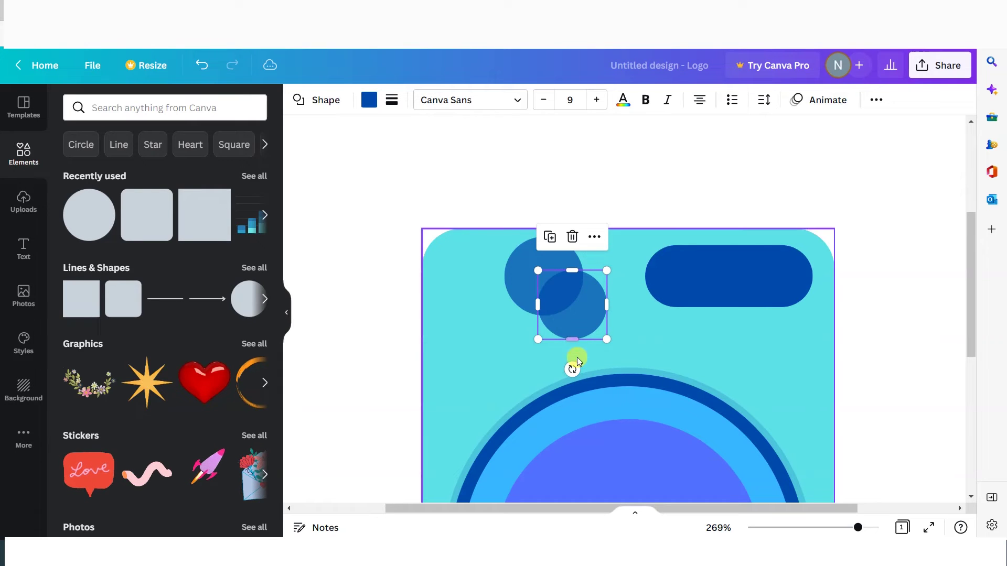
{"action": "left_click_drag", "start_coordinate": [580, 309], "coordinate": [551, 284]}
{"action": "left_click", "coordinate": [608, 201]}
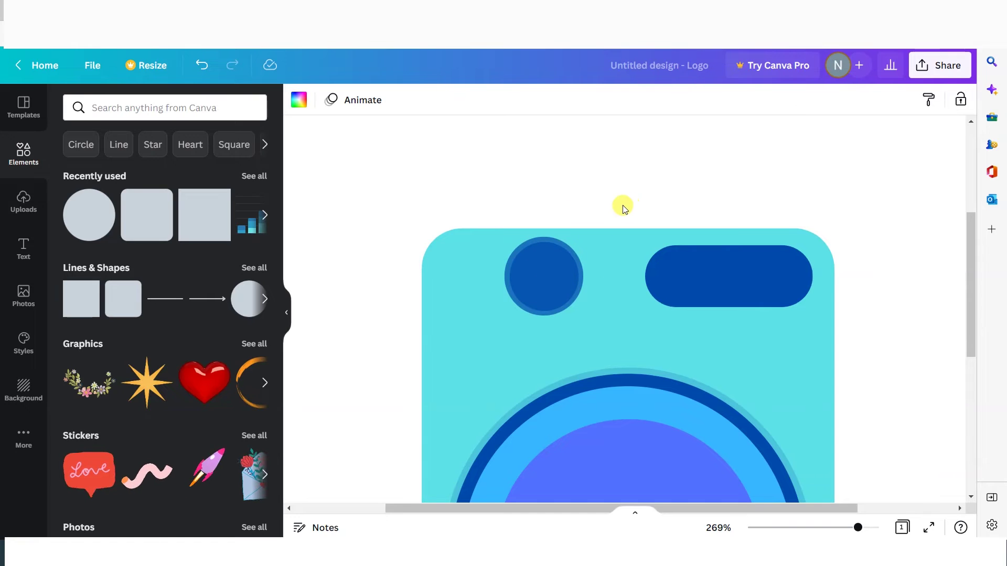
Step: Group the two small concentric circles, then shrink the group slightly and align it with the upper pill-shaped panel
{"action": "left_click_drag", "start_coordinate": [520, 198], "coordinate": [548, 237]}
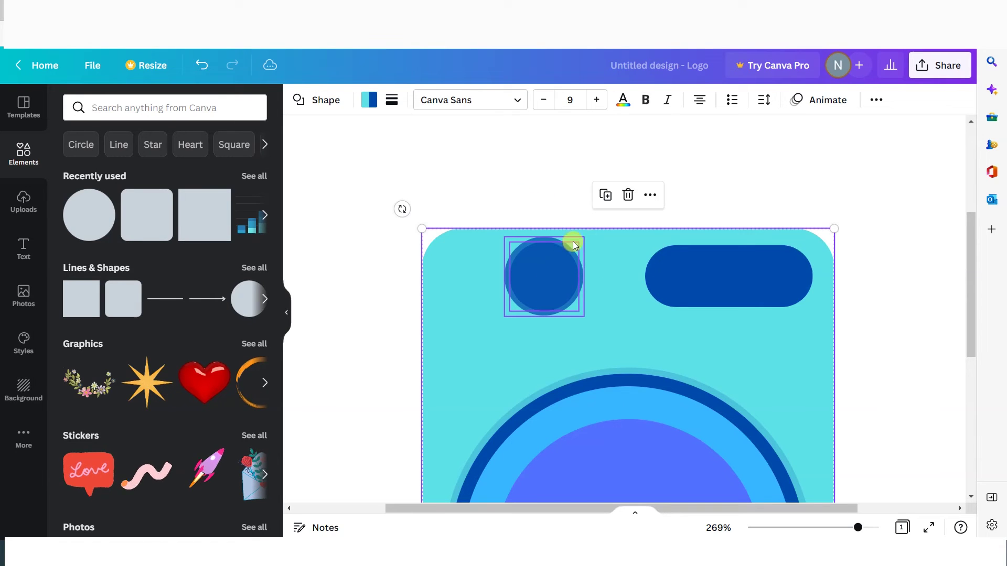
{"action": "left_click", "coordinate": [564, 263]}
{"action": "key", "text": "ctrl+g"}
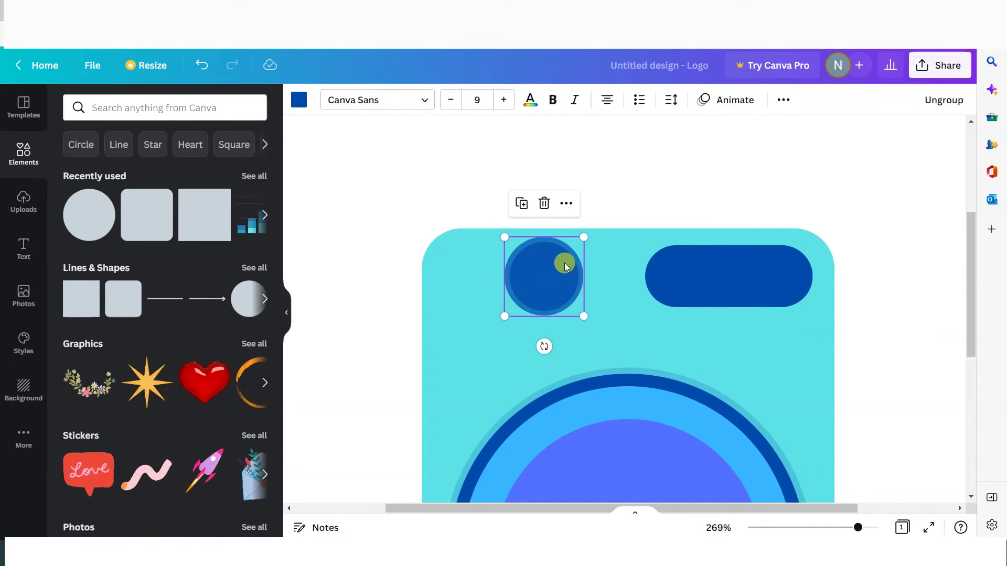
{"action": "left_click_drag", "start_coordinate": [582, 237], "coordinate": [569, 246]}
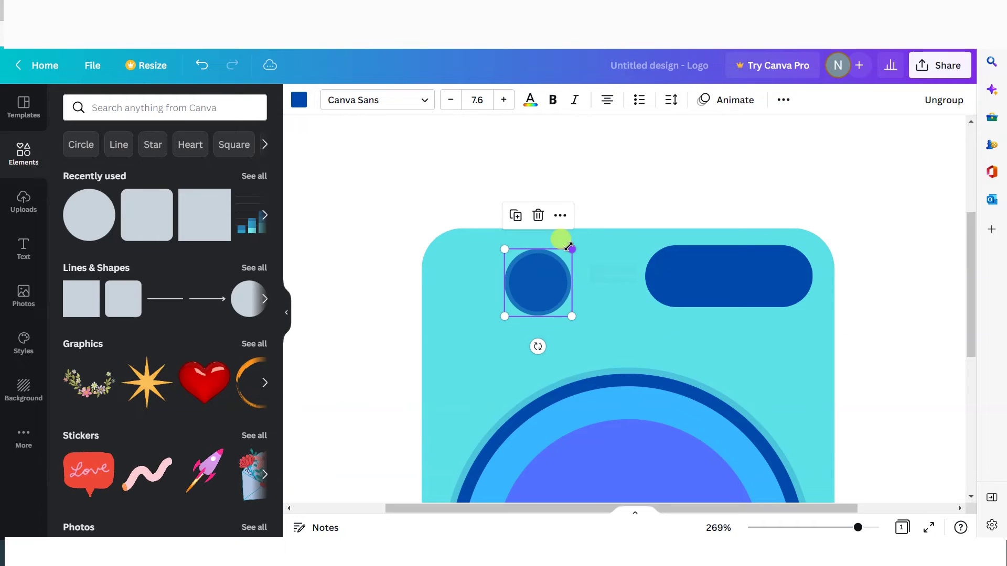
{"action": "left_click", "coordinate": [544, 285]}
{"action": "left_click", "coordinate": [639, 157]}
{"action": "left_click", "coordinate": [533, 291]}
{"action": "left_click_drag", "start_coordinate": [480, 200], "coordinate": [538, 278]}
Step: Duplicate the circle group and reduce the copy to a small button below the upper pill-shaped panel
{"action": "left_click", "coordinate": [513, 213]}
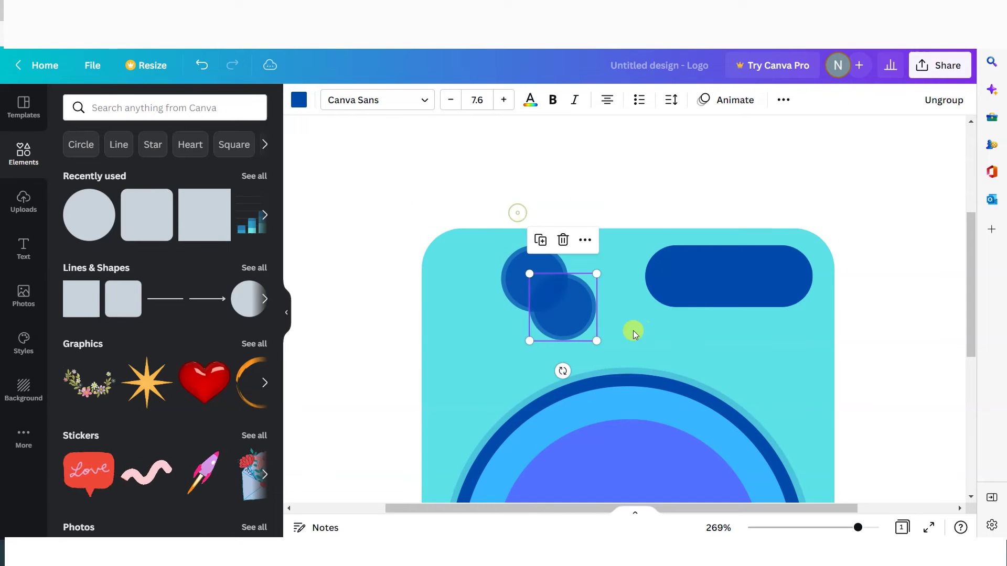
{"action": "left_click_drag", "start_coordinate": [576, 326], "coordinate": [682, 339]}
{"action": "left_click_drag", "start_coordinate": [709, 403], "coordinate": [693, 386]}
Step: Duplicate the small button twice to form an evenly spaced row of three below the panel
{"action": "left_click", "coordinate": [660, 287]}
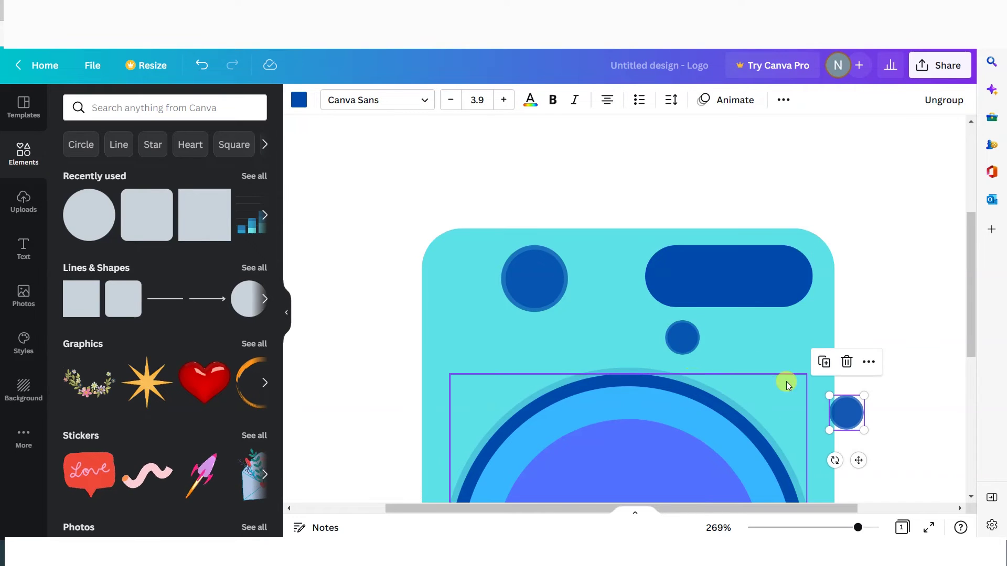
{"action": "left_click_drag", "start_coordinate": [859, 460], "coordinate": [745, 386]}
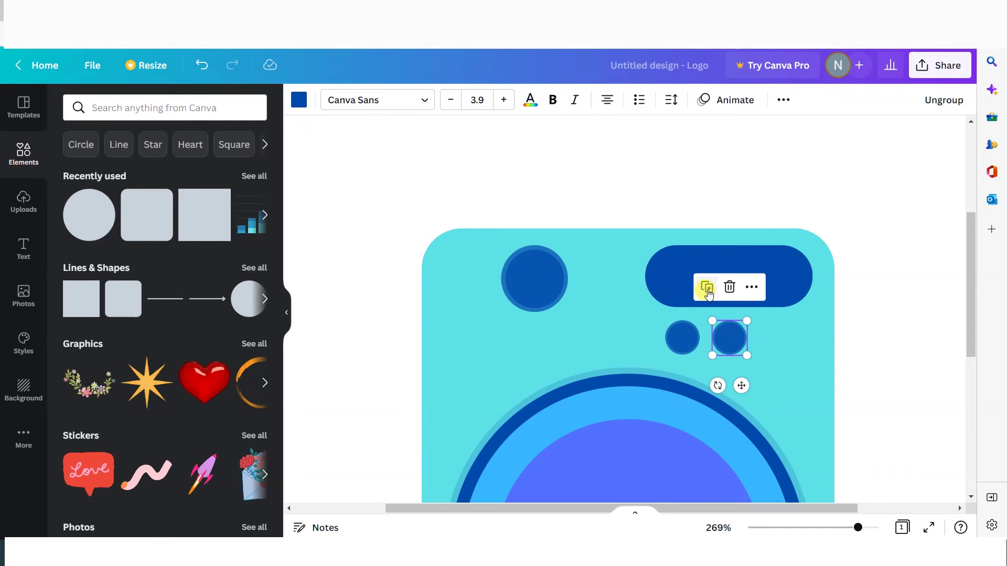
{"action": "left_click", "coordinate": [703, 287]}
{"action": "left_click", "coordinate": [913, 334]}
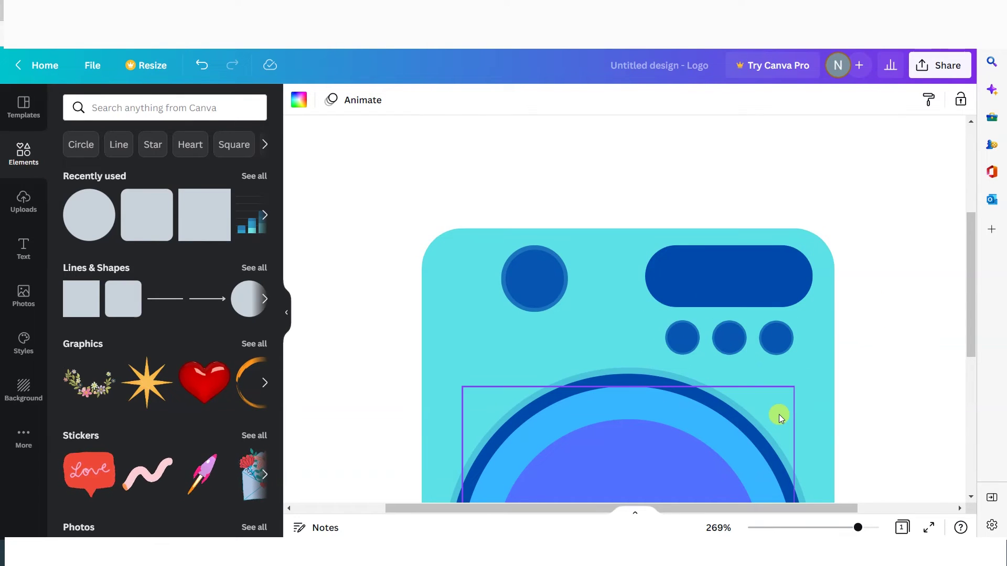
Step: Search the elements library for "graph" and limit the results to graphics
{"action": "mouse_move", "coordinate": [856, 527]}
{"action": "left_mouse_down"}
{"action": "mouse_move", "coordinate": [837, 527]}
{"action": "mouse_move", "coordinate": [865, 528]}
{"action": "left_mouse_up"}
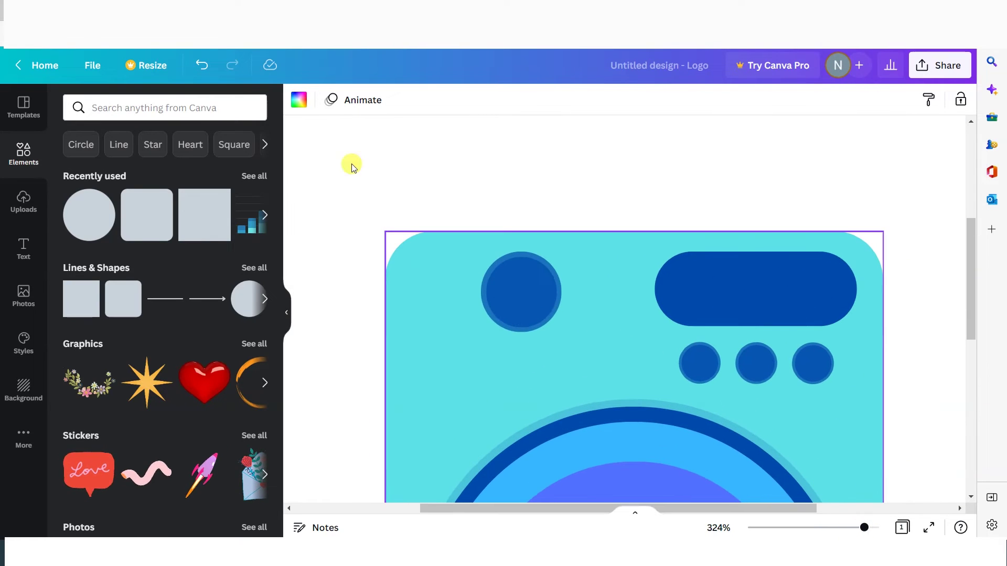
{"action": "left_click", "coordinate": [215, 111]}
{"action": "type", "text": "graph"}
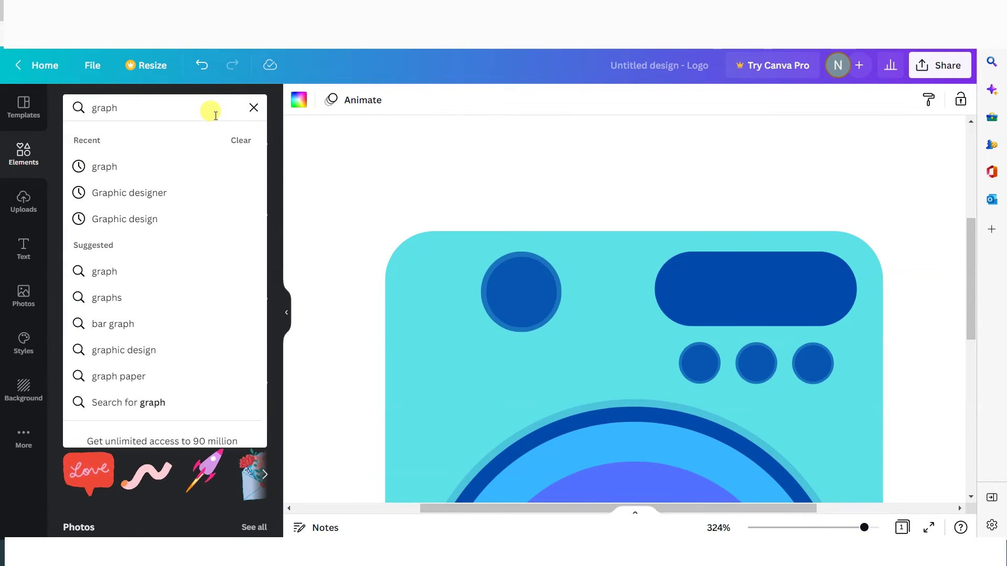
{"action": "key", "text": "Return"}
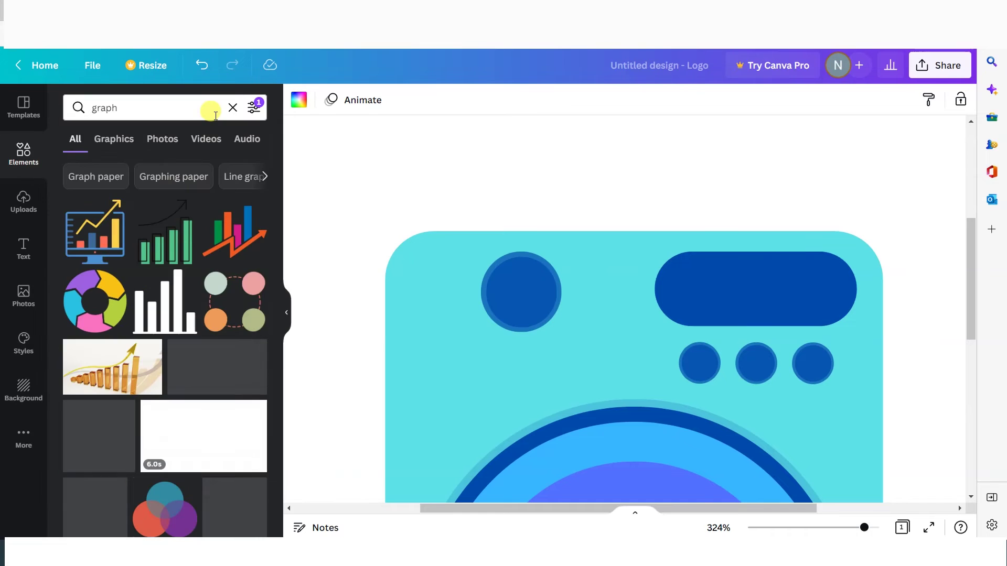
{"action": "left_click_drag", "start_coordinate": [277, 256], "coordinate": [268, 429]}
{"action": "scroll", "coordinate": [267, 429], "scroll_direction": "down", "scroll_amount": 5}
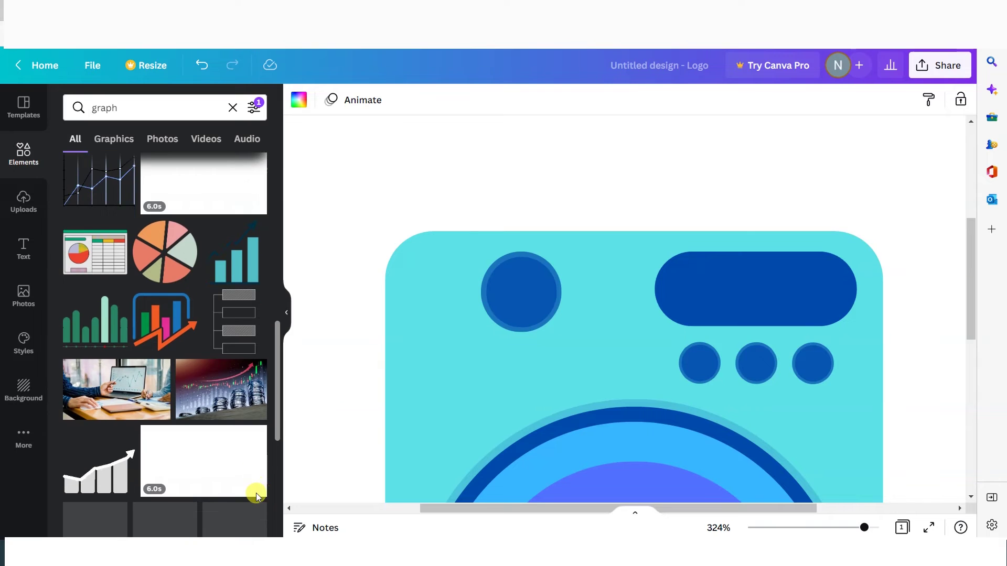
{"action": "scroll", "coordinate": [257, 496], "scroll_direction": "up", "scroll_amount": 10}
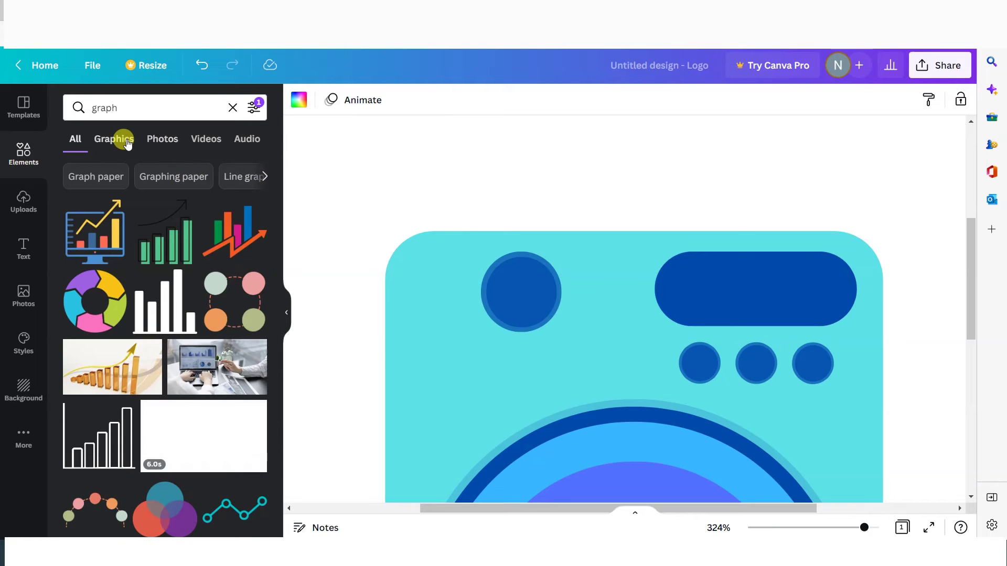
{"action": "left_click", "coordinate": [126, 141]}
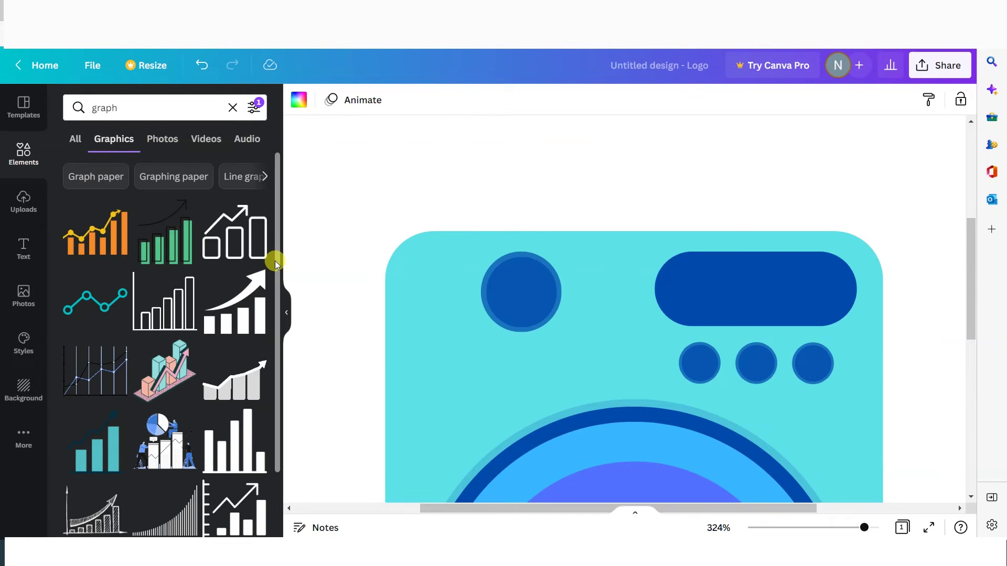
Step: Insert the green five-bar rising chart graphic and shrink it onto the right end of the upper pill-shaped panel
{"action": "left_click_drag", "start_coordinate": [275, 250], "coordinate": [272, 443]}
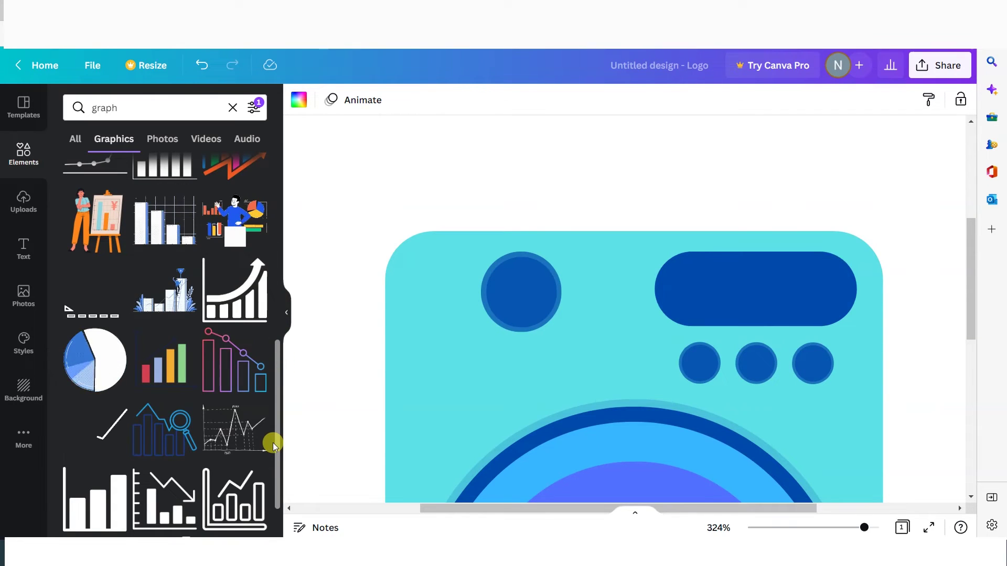
{"action": "scroll", "coordinate": [272, 443], "scroll_direction": "down", "scroll_amount": 2}
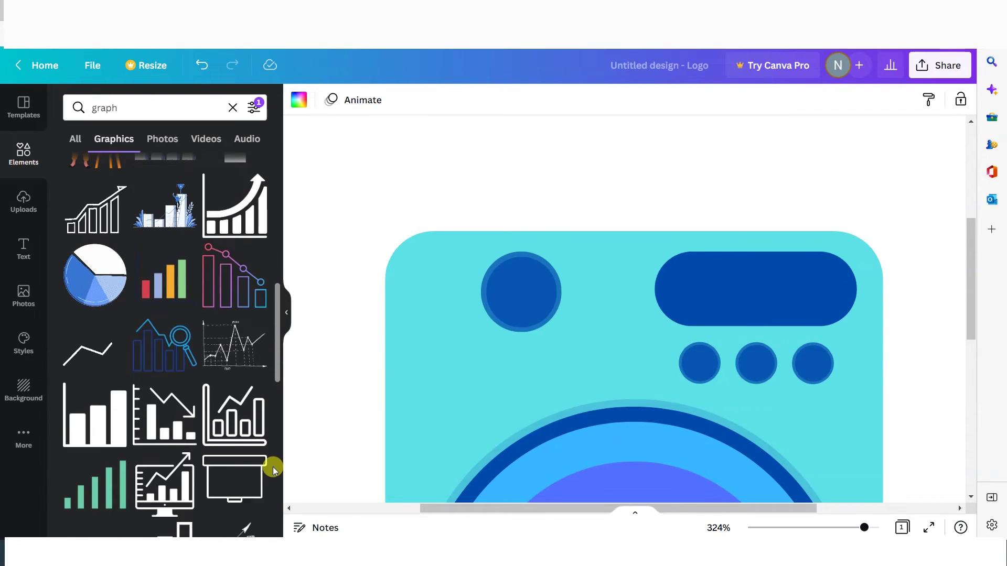
{"action": "scroll", "coordinate": [273, 467], "scroll_direction": "down", "scroll_amount": 2}
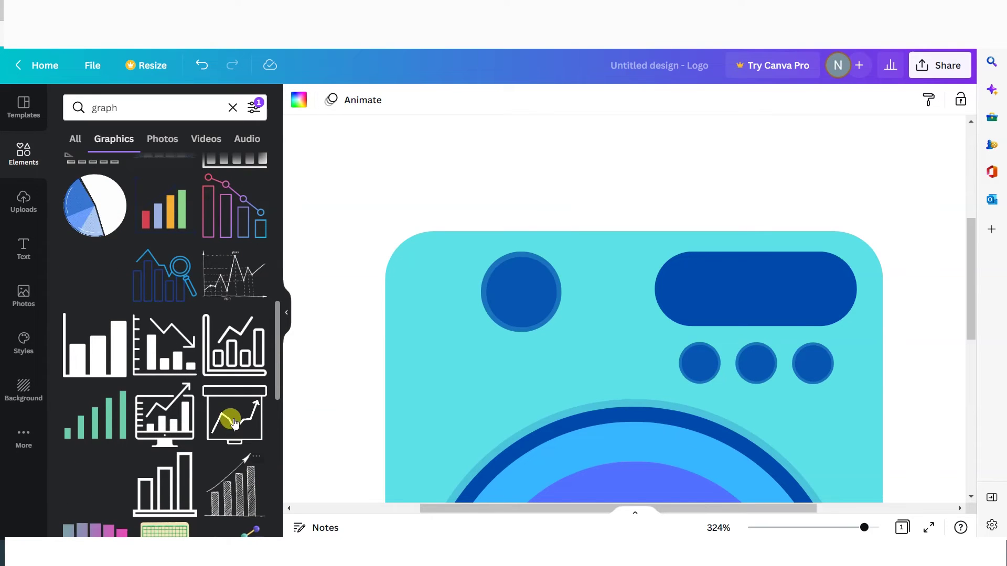
{"action": "left_click", "coordinate": [96, 431]}
{"action": "left_click_drag", "start_coordinate": [636, 385], "coordinate": [611, 277]}
{"action": "left_click_drag", "start_coordinate": [826, 132], "coordinate": [767, 262]}
Step: Recolour both the outline and the bars of the bar chart graphic turquoise
{"action": "left_click", "coordinate": [300, 99]}
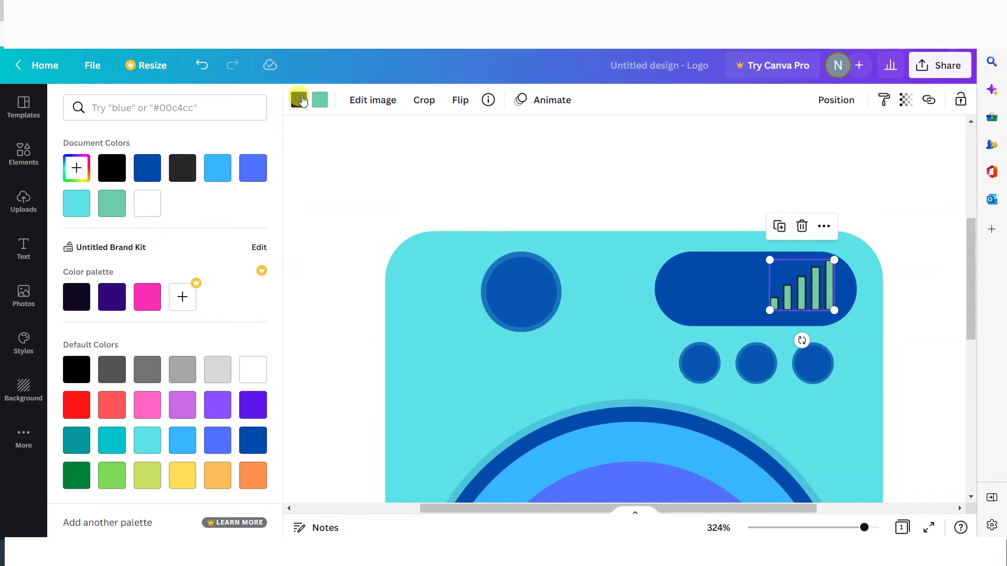
{"action": "left_click", "coordinate": [108, 205]}
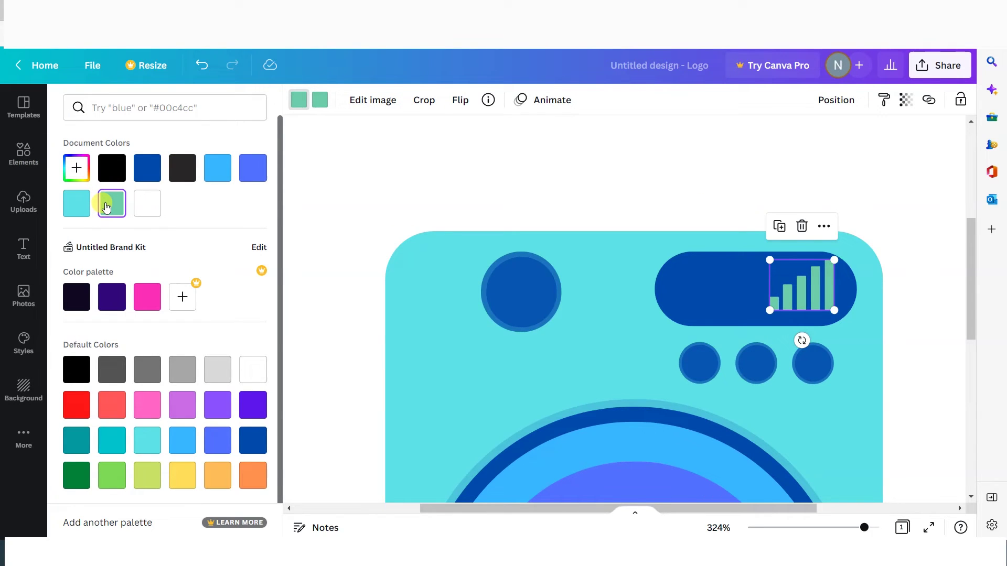
{"action": "left_click", "coordinate": [298, 115]}
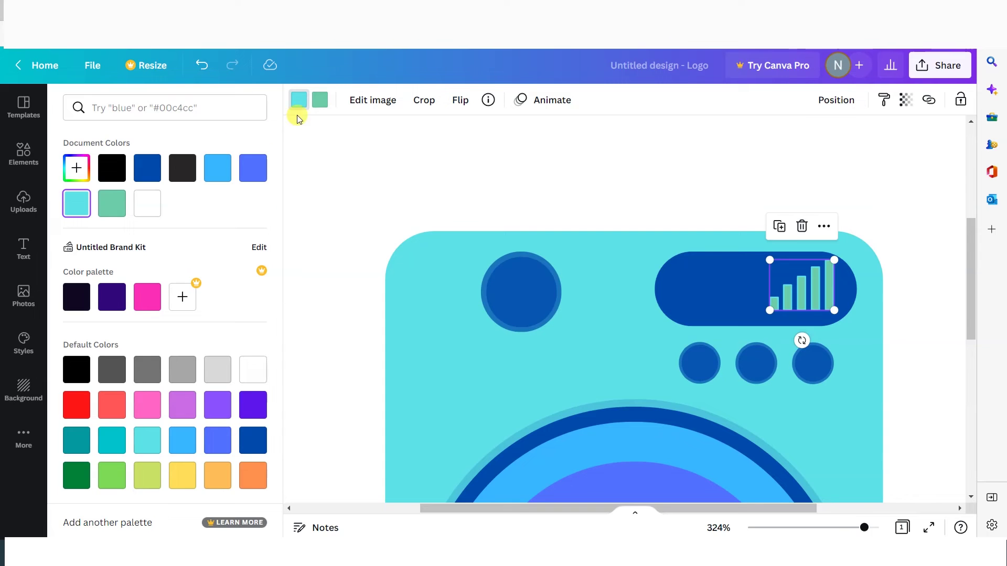
{"action": "left_click", "coordinate": [321, 101]}
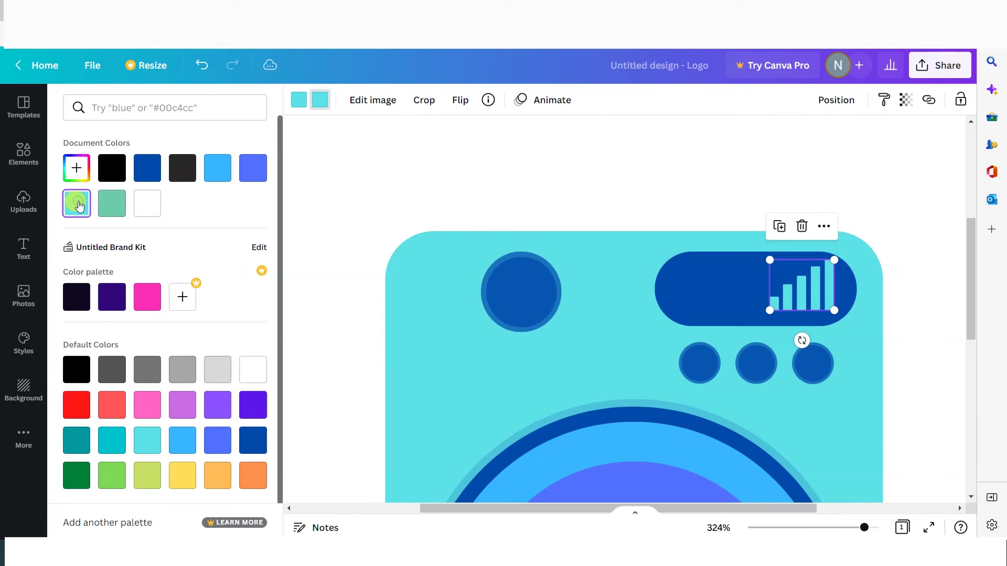
Step: Shrink the bar chart graphic slightly and adjust its position inside the right end of the upper pill-shaped panel
{"action": "left_click", "coordinate": [875, 187]}
{"action": "mouse_move", "coordinate": [823, 301]}
{"action": "left_mouse_down"}
{"action": "mouse_move", "coordinate": [805, 297]}
{"action": "mouse_move", "coordinate": [816, 306]}
{"action": "left_mouse_up"}
{"action": "left_click_drag", "start_coordinate": [829, 261], "coordinate": [813, 303]}
{"action": "left_click", "coordinate": [900, 219]}
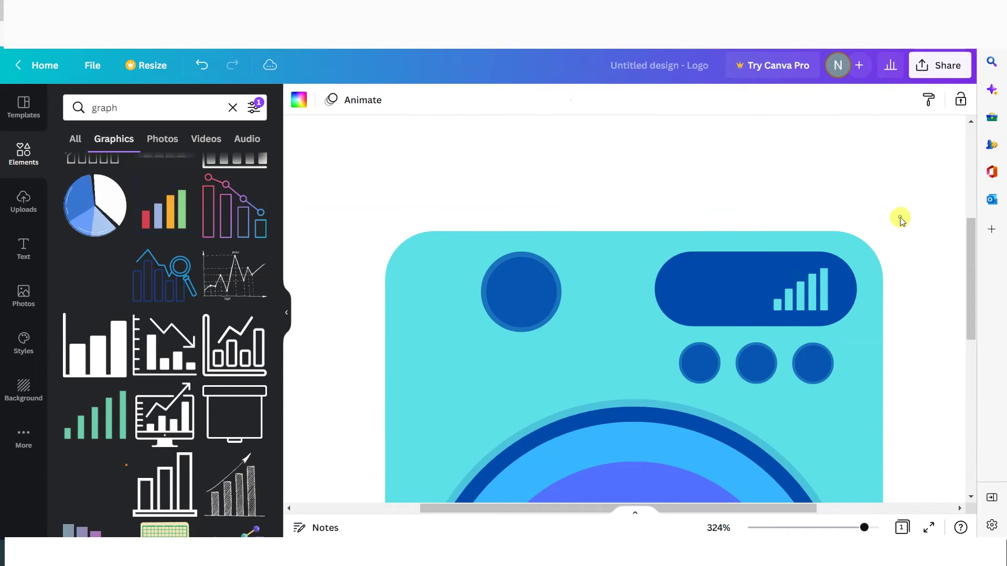
Step: Change both colours of the bar chart graphic to white
{"action": "left_click", "coordinate": [814, 305]}
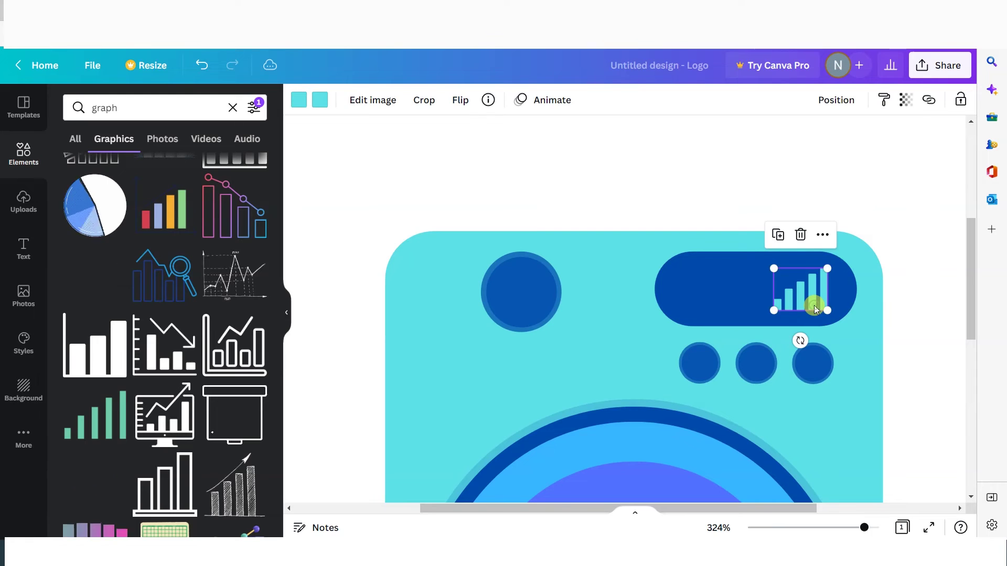
{"action": "left_click", "coordinate": [309, 102]}
{"action": "left_click", "coordinate": [75, 212]}
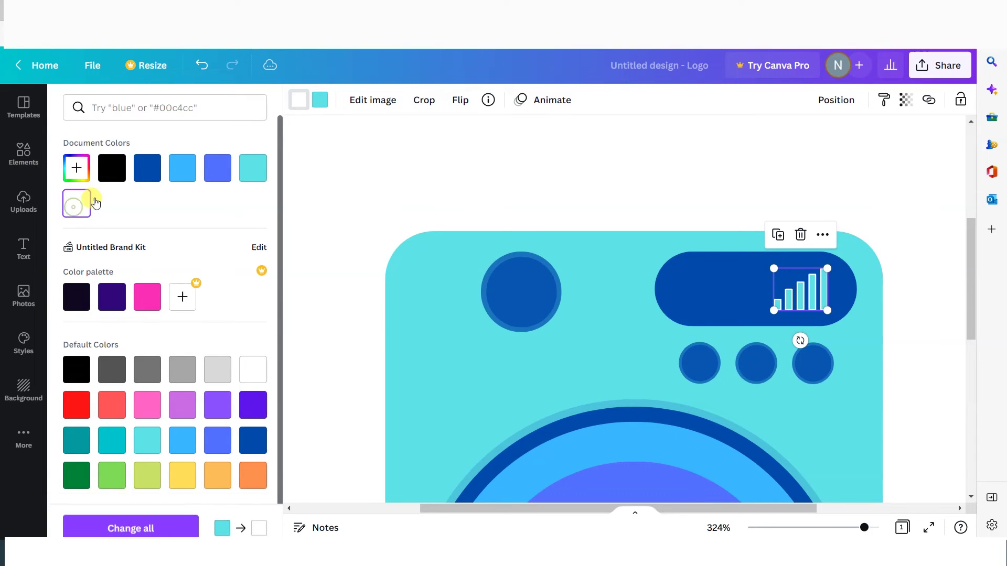
{"action": "left_click", "coordinate": [320, 98]}
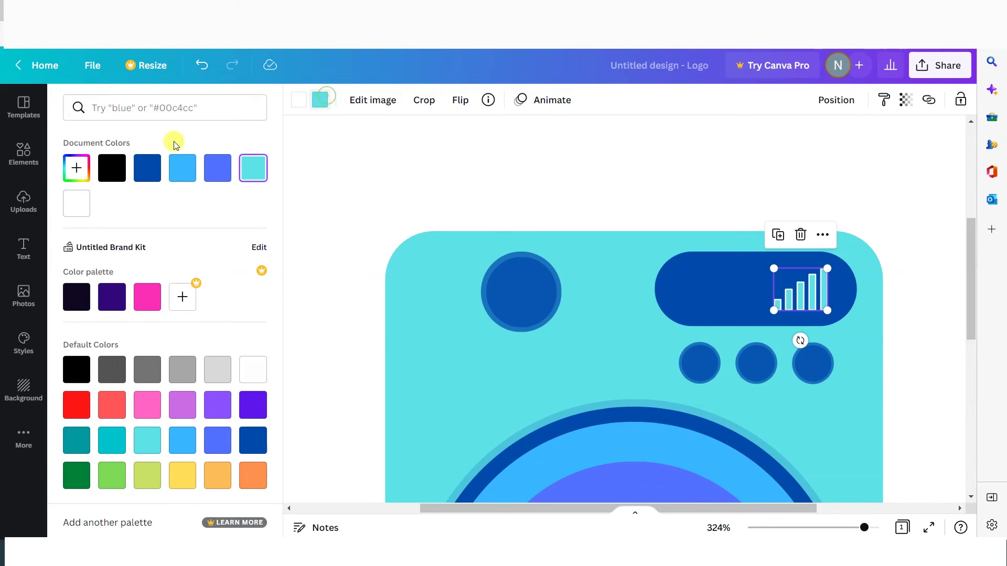
{"action": "left_click", "coordinate": [75, 202]}
{"action": "left_click", "coordinate": [632, 156]}
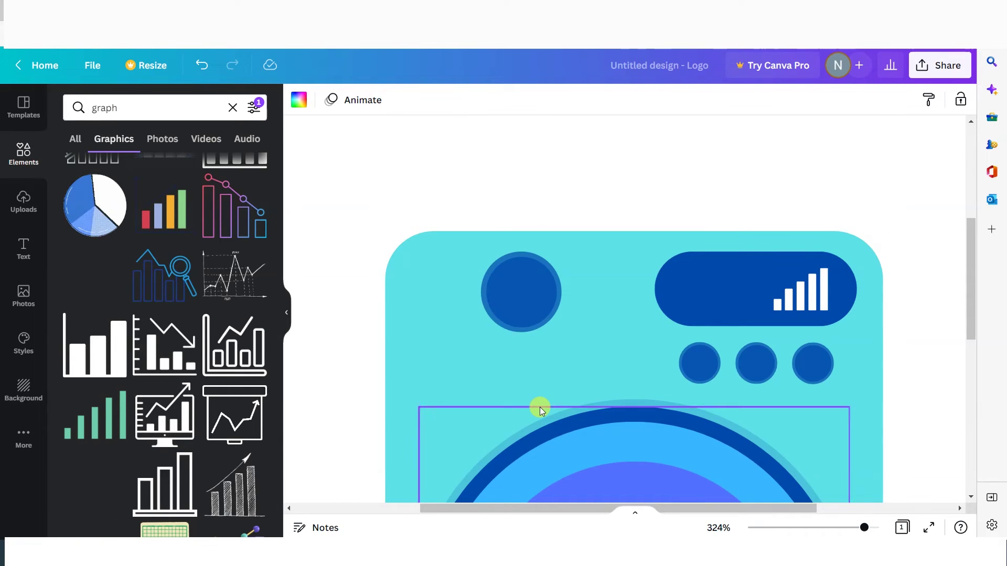
Step: Insert the line graph graphic with arrow axes at a reduced size and recolour both its axes and line white
{"action": "left_click_drag", "start_coordinate": [277, 315], "coordinate": [269, 494]}
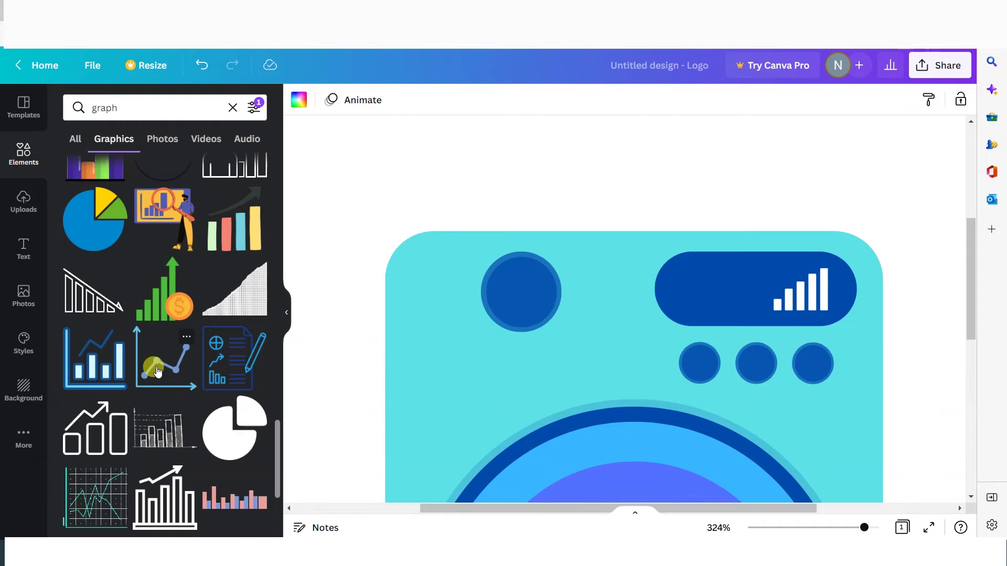
{"action": "left_click", "coordinate": [173, 371]}
{"action": "left_click_drag", "start_coordinate": [423, 178], "coordinate": [554, 377]}
{"action": "left_click", "coordinate": [299, 100]}
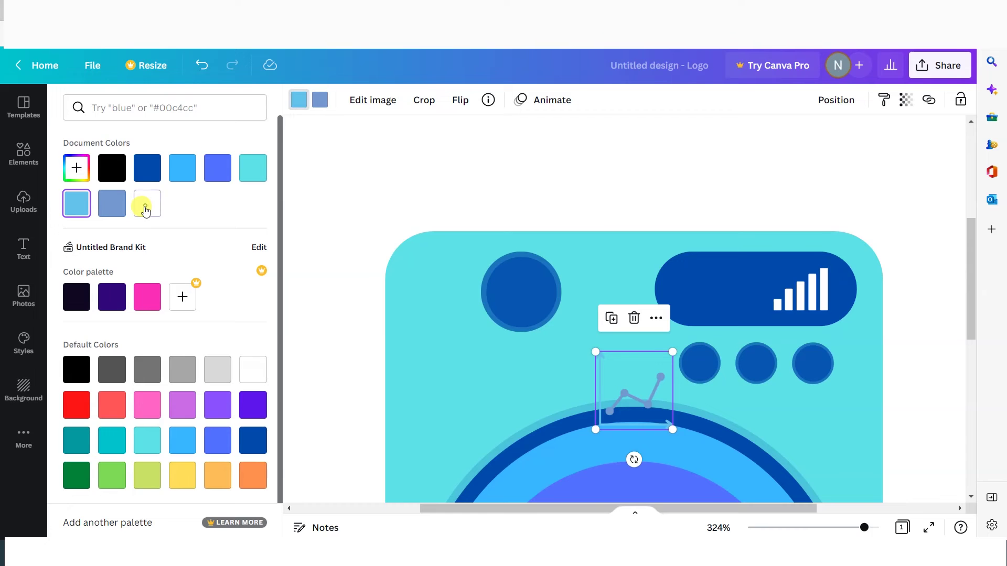
{"action": "left_click", "coordinate": [146, 208]}
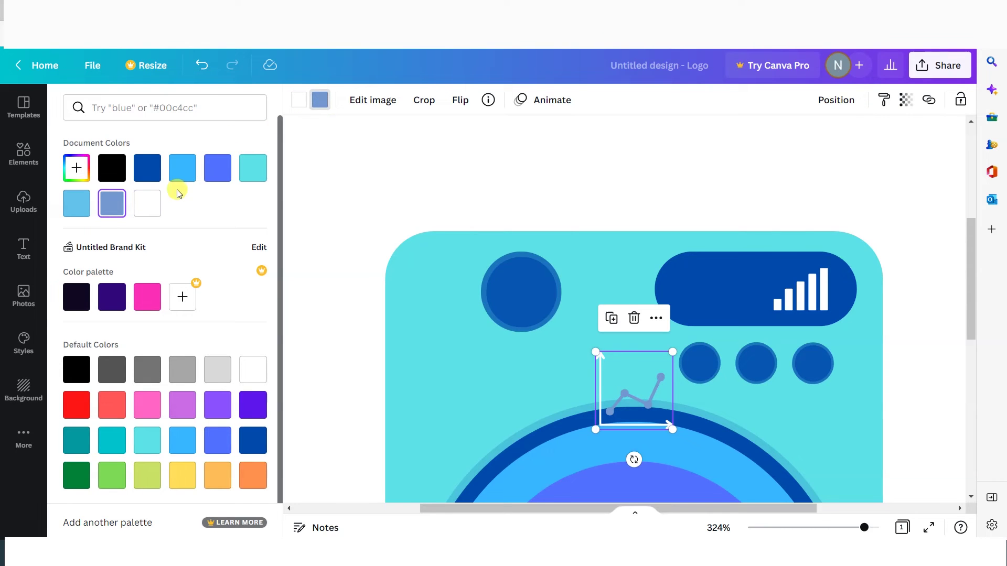
{"action": "left_click", "coordinate": [147, 204]}
Step: Move the white line graph into the left end of the upper pill-shaped panel and shrink it to fit
{"action": "left_click_drag", "start_coordinate": [623, 399], "coordinate": [698, 285]}
{"action": "left_click_drag", "start_coordinate": [671, 241], "coordinate": [705, 268]}
{"action": "left_click_drag", "start_coordinate": [731, 304], "coordinate": [696, 299]}
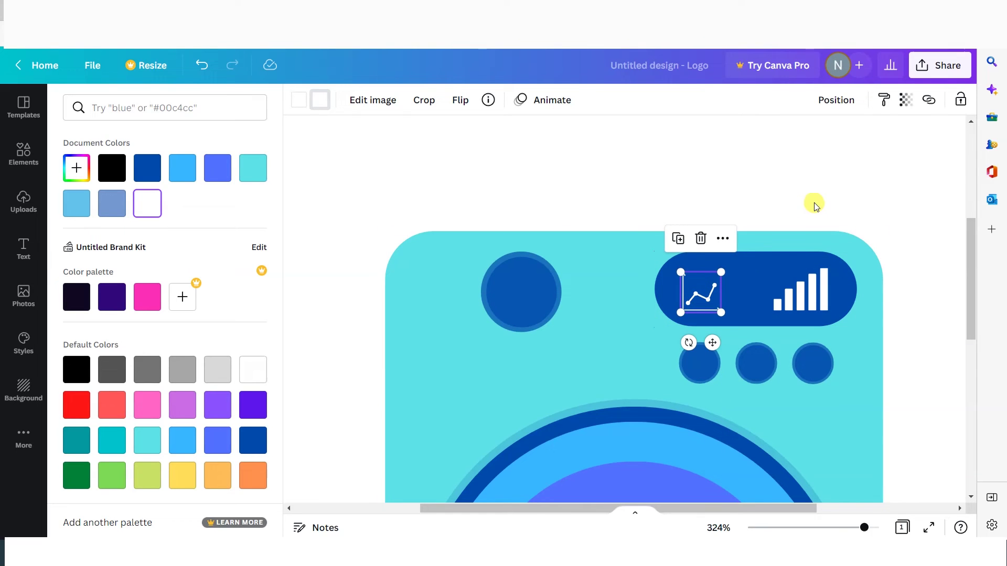
{"action": "key", "text": "Escape"}
{"action": "key", "text": "Escape"}
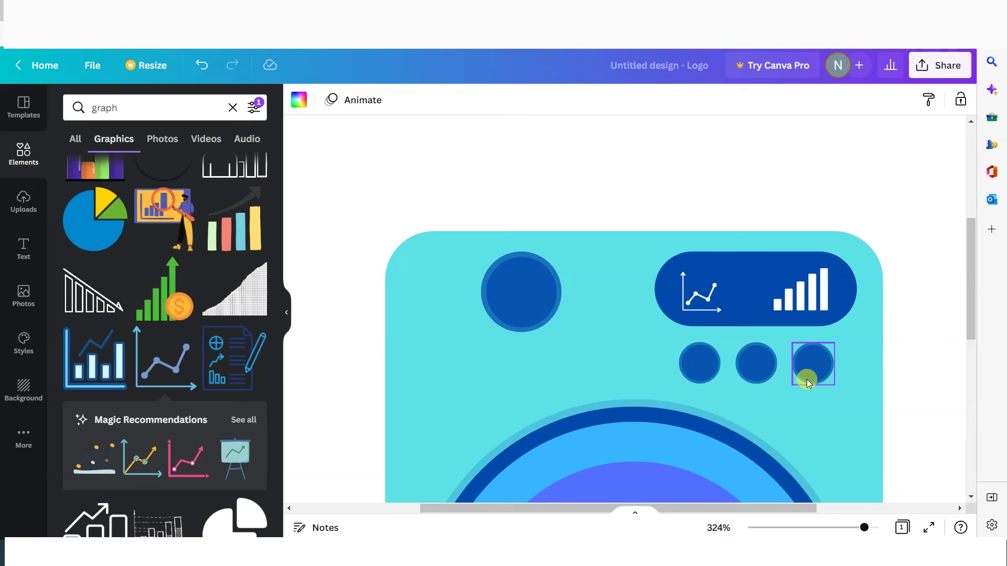
Step: Shrink the white bar chart further within the right end of the upper pill-shaped panel
{"action": "left_click", "coordinate": [804, 317]}
{"action": "left_click", "coordinate": [802, 307]}
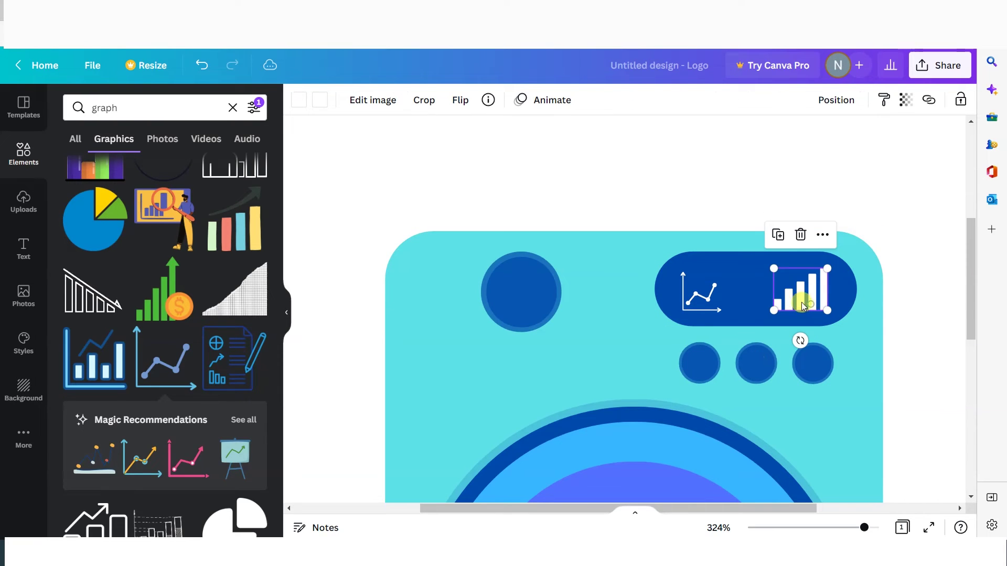
{"action": "left_click_drag", "start_coordinate": [773, 270], "coordinate": [788, 271]}
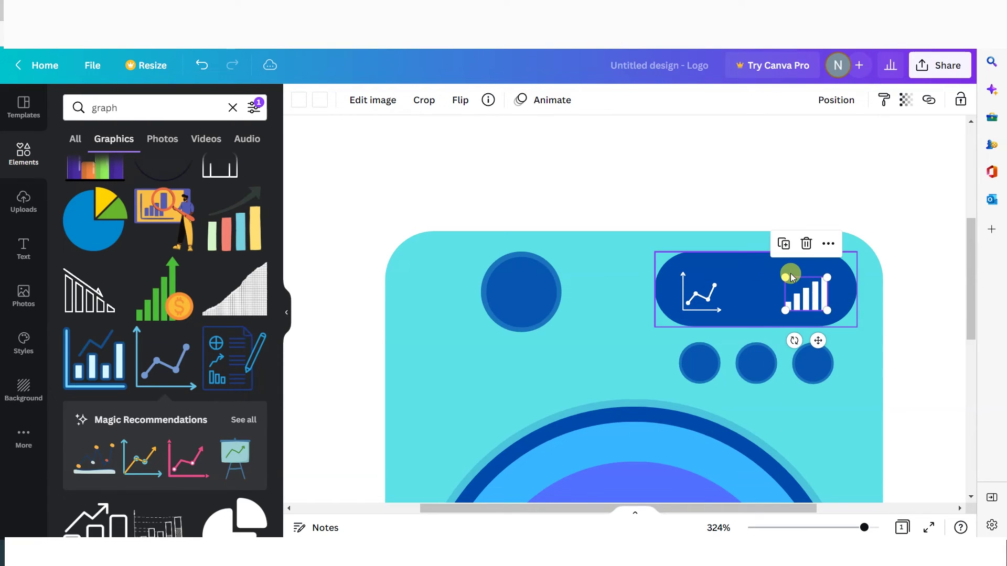
Step: Duplicate the small bar chart and place the copy between the line graph and the original, evenly spaced
{"action": "left_click", "coordinate": [782, 241]}
{"action": "left_click_drag", "start_coordinate": [851, 374], "coordinate": [760, 338]}
{"action": "left_click_drag", "start_coordinate": [818, 301], "coordinate": [824, 302]}
{"action": "left_click", "coordinate": [760, 302]}
{"action": "left_click_drag", "start_coordinate": [760, 301], "coordinate": [764, 302]}
{"action": "left_click", "coordinate": [894, 338]}
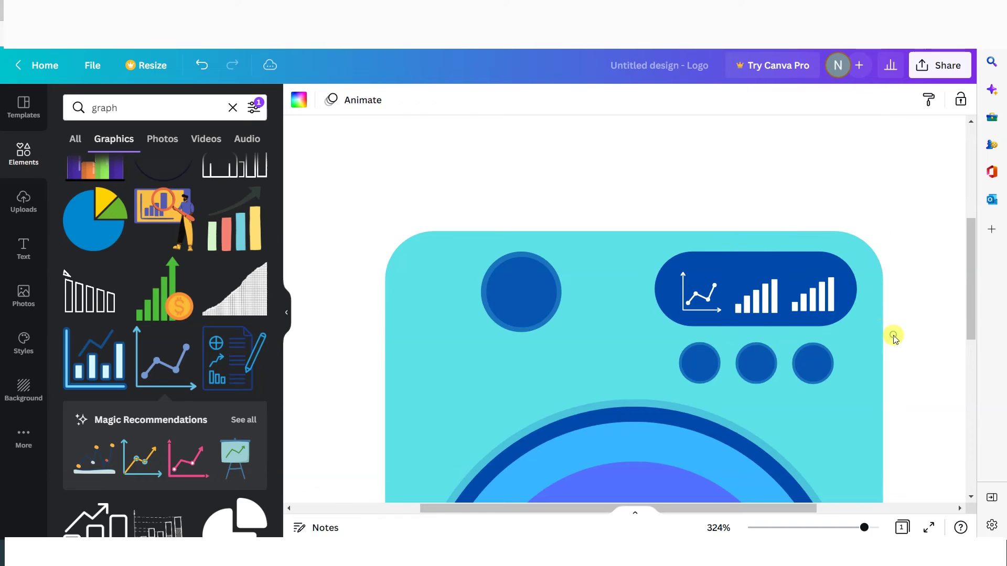
Step: Try dark blue, black and turquoise as the page background colour behind the whole appliance
{"action": "left_click_drag", "start_coordinate": [864, 530], "coordinate": [835, 527]}
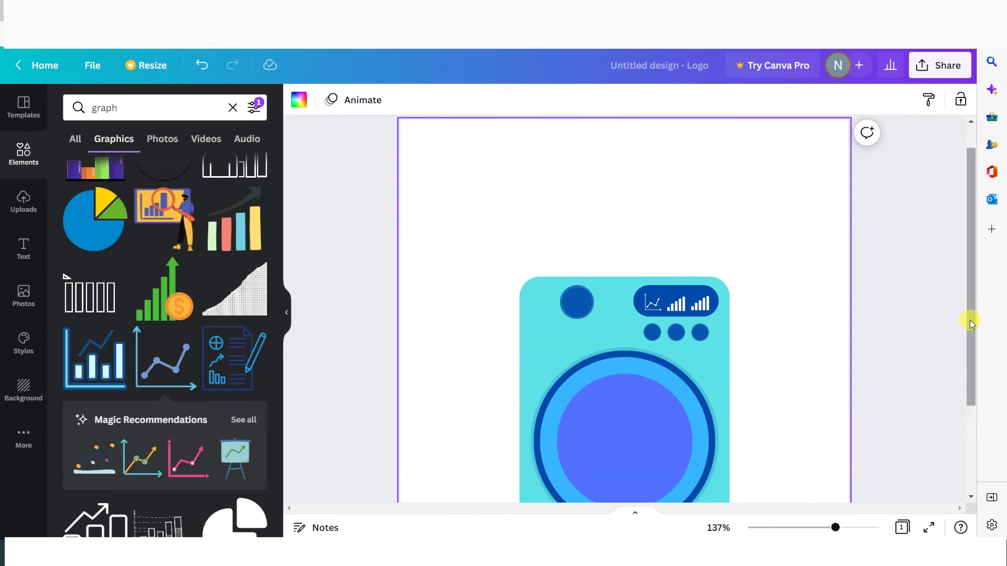
{"action": "left_click_drag", "start_coordinate": [970, 323], "coordinate": [969, 360]}
{"action": "left_click", "coordinate": [928, 396]}
{"action": "left_click_drag", "start_coordinate": [838, 527], "coordinate": [830, 530]}
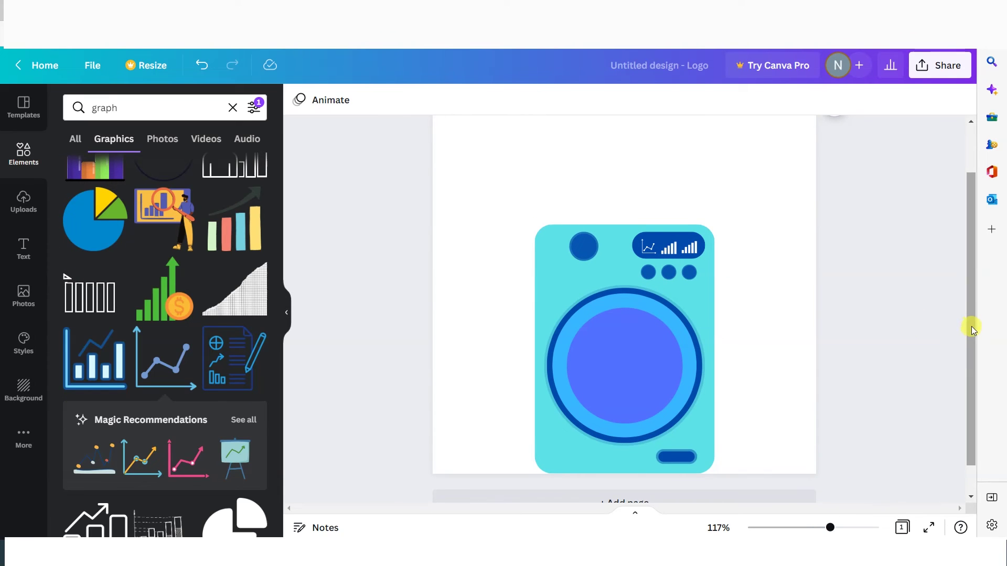
{"action": "left_click_drag", "start_coordinate": [970, 328], "coordinate": [971, 310]}
{"action": "mouse_move", "coordinate": [830, 528]}
{"action": "left_mouse_down"}
{"action": "mouse_move", "coordinate": [819, 527]}
{"action": "mouse_move", "coordinate": [827, 530]}
{"action": "left_mouse_up"}
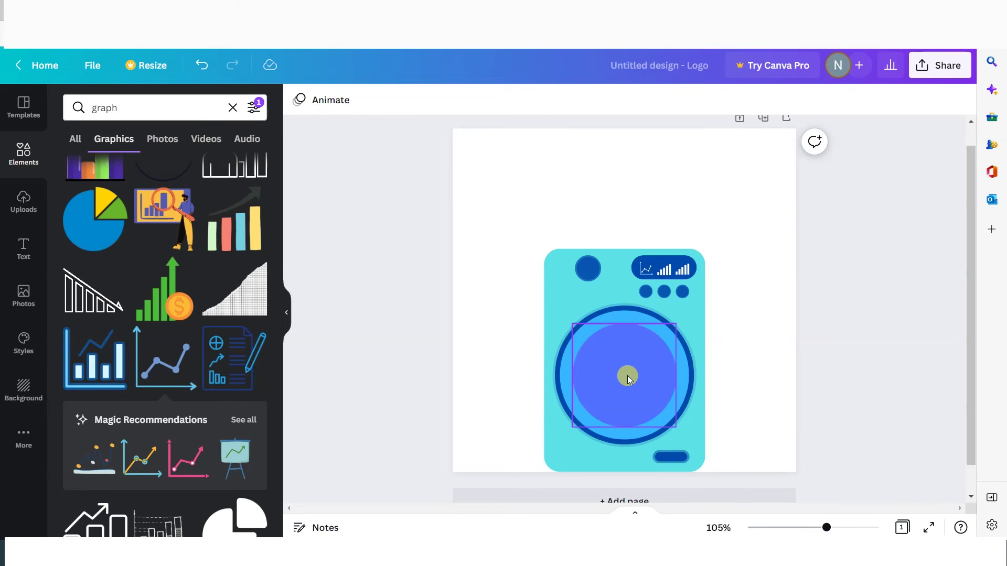
{"action": "left_click", "coordinate": [24, 113]}
{"action": "left_click", "coordinate": [15, 393]}
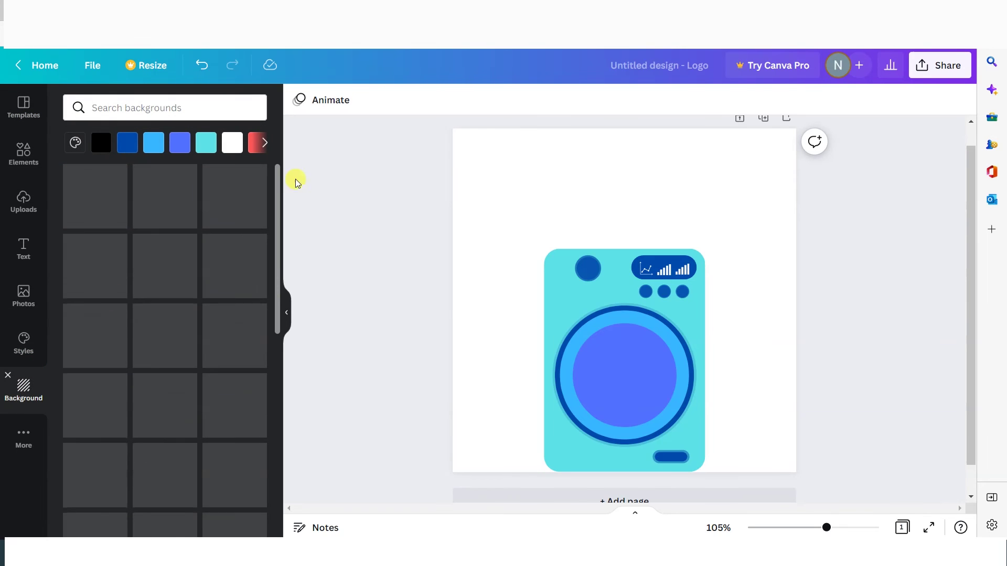
{"action": "left_click", "coordinate": [126, 149]}
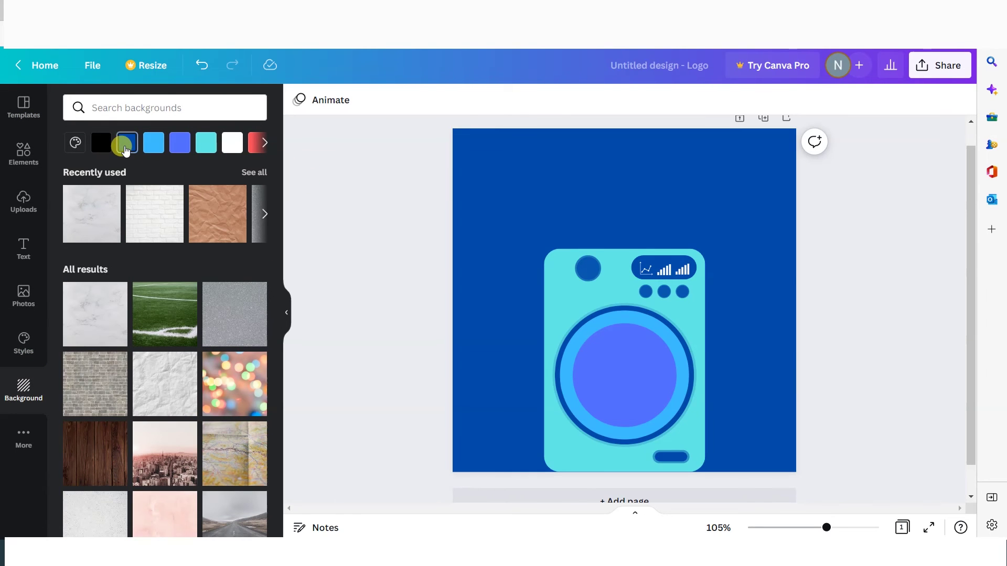
{"action": "left_click", "coordinate": [104, 145]}
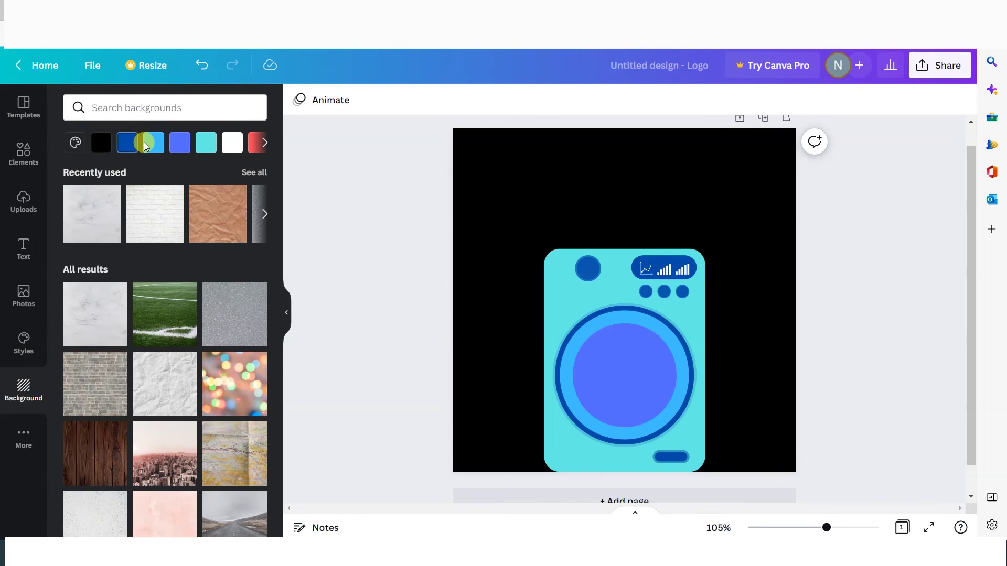
{"action": "left_click", "coordinate": [203, 149]}
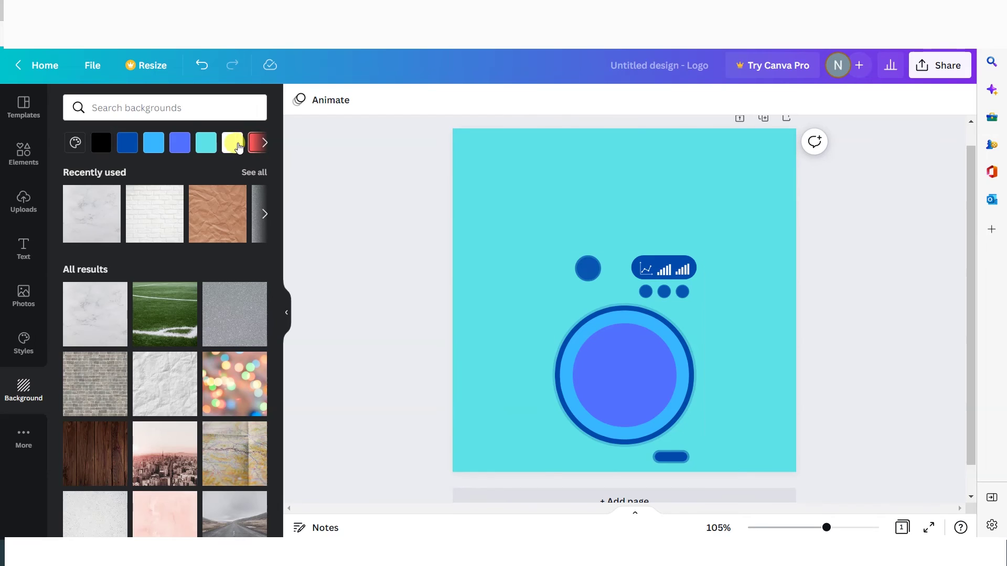
Step: Try white, red, the grey brick wall and the speckled light concrete texture as the page background
{"action": "left_click", "coordinate": [238, 146]}
{"action": "left_click", "coordinate": [250, 149]}
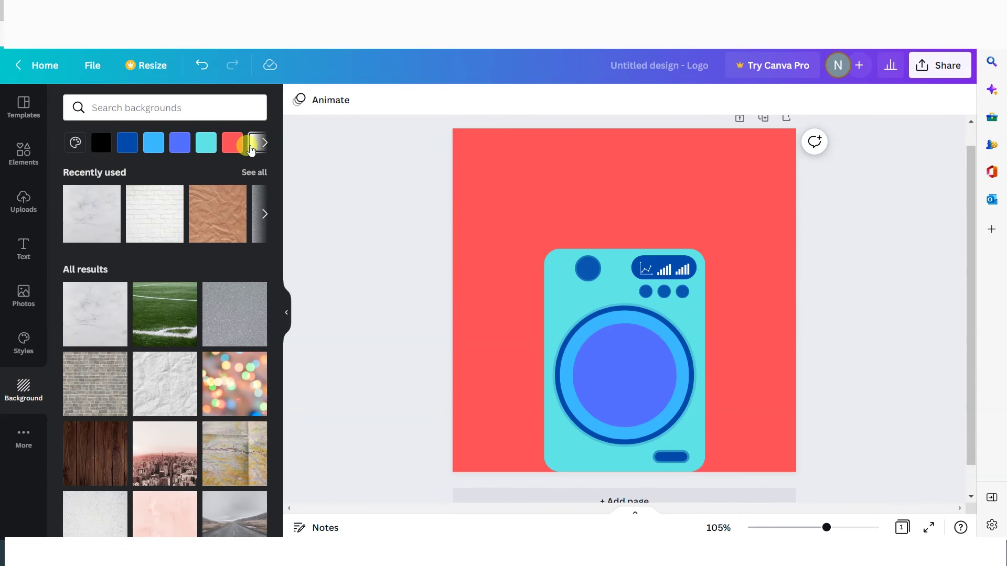
{"action": "left_click", "coordinate": [268, 148]}
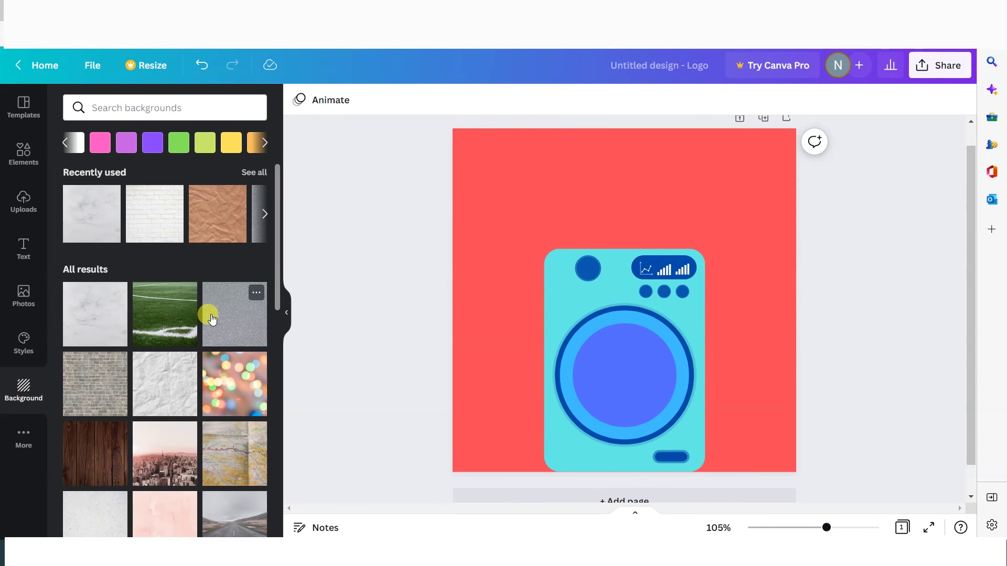
{"action": "left_click", "coordinate": [94, 387]}
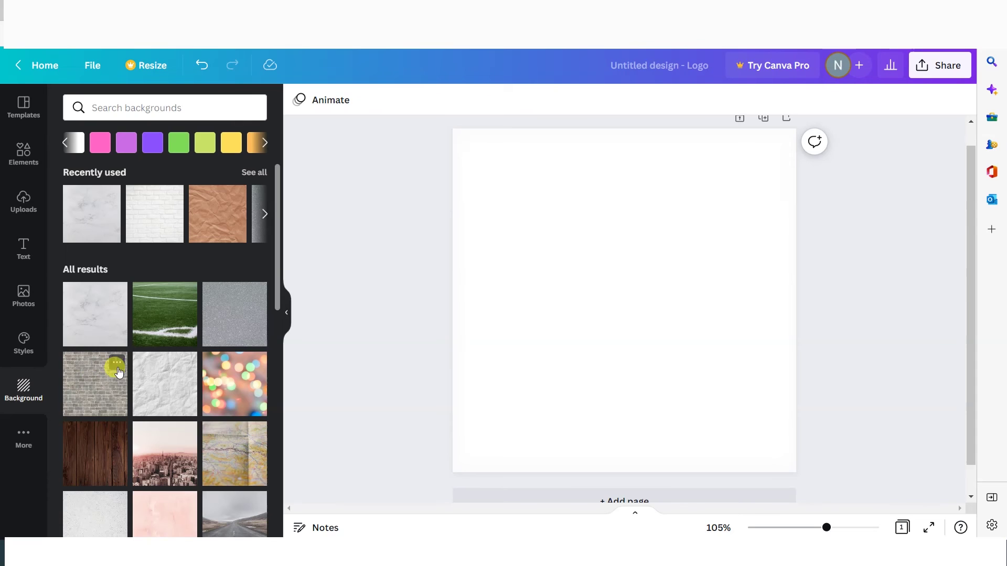
{"action": "left_click_drag", "start_coordinate": [282, 257], "coordinate": [278, 322]}
{"action": "left_click", "coordinate": [92, 361]}
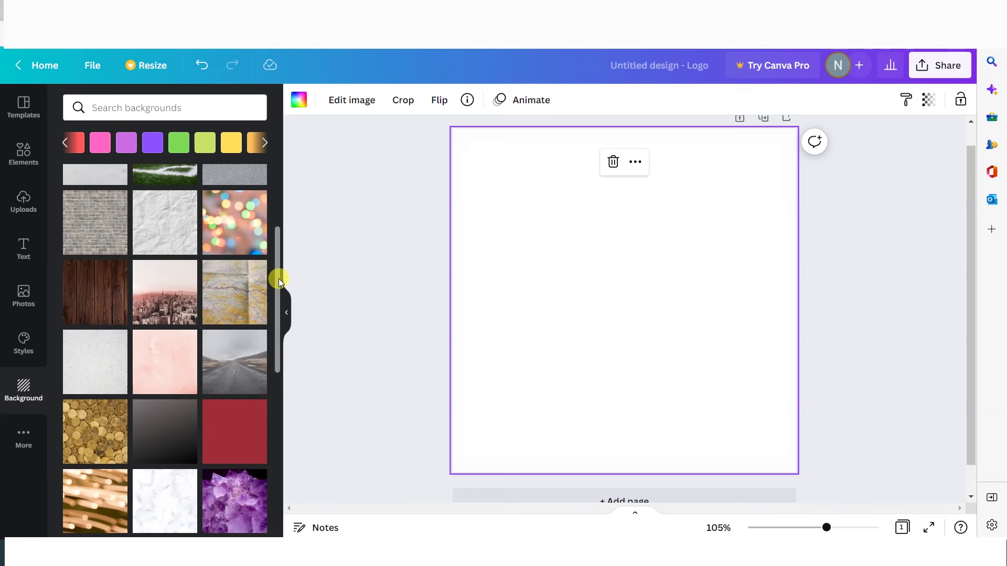
{"action": "left_click_drag", "start_coordinate": [279, 285], "coordinate": [291, 163]}
Step: Clear the "graph" element search, try purple as the page background and set the background to plain white
{"action": "left_click", "coordinate": [23, 165]}
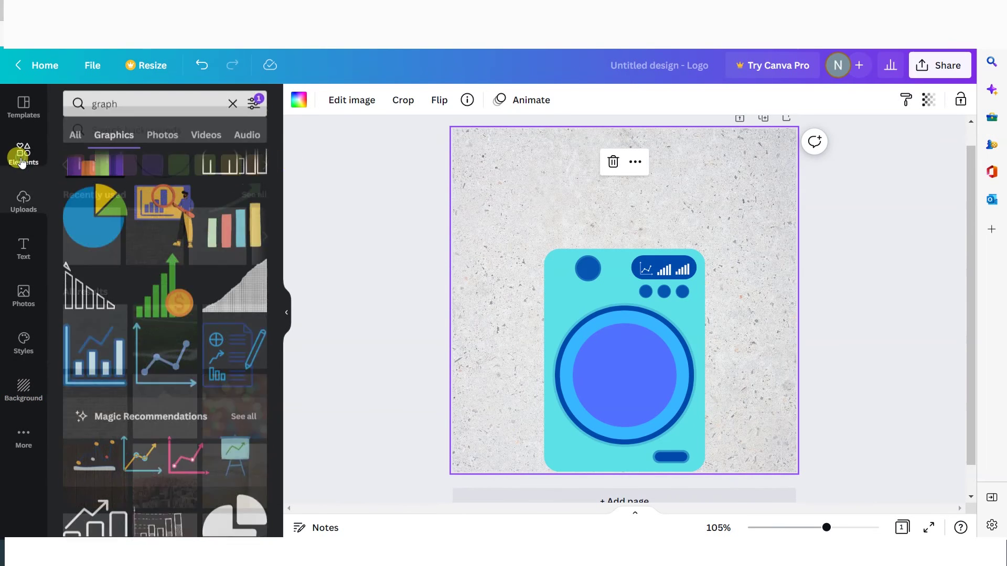
{"action": "left_click", "coordinate": [234, 107]}
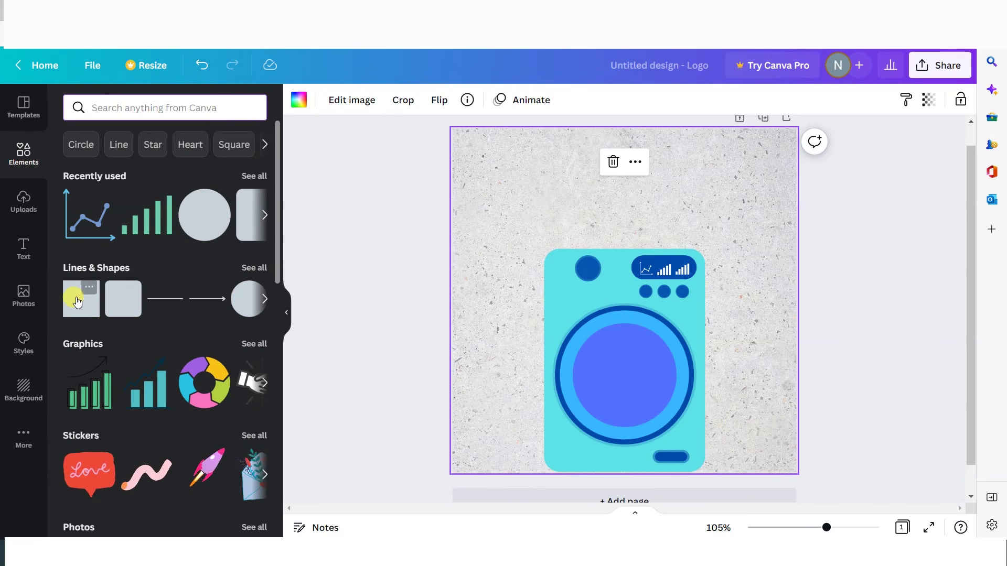
{"action": "left_click", "coordinate": [20, 387]}
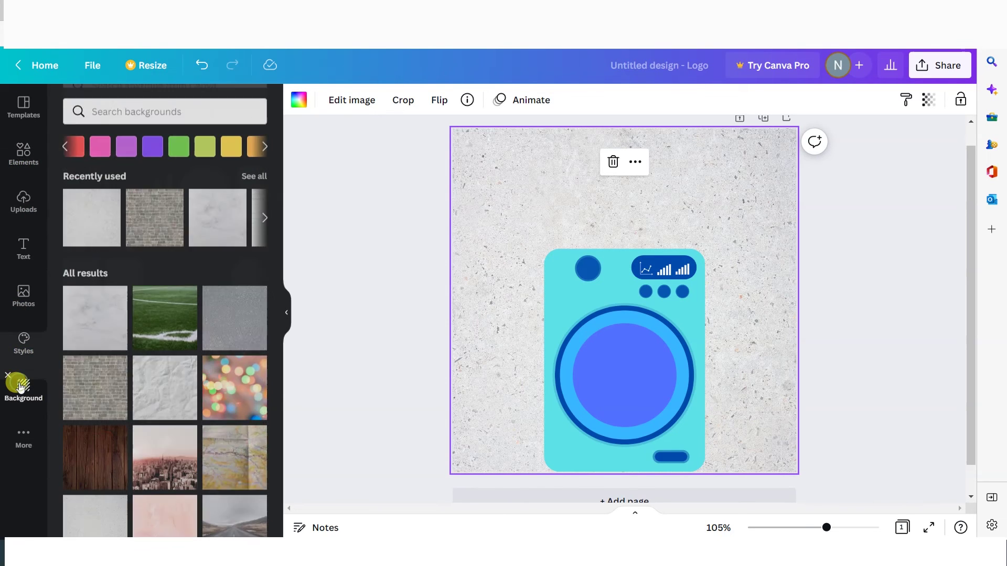
{"action": "left_click", "coordinate": [129, 144]}
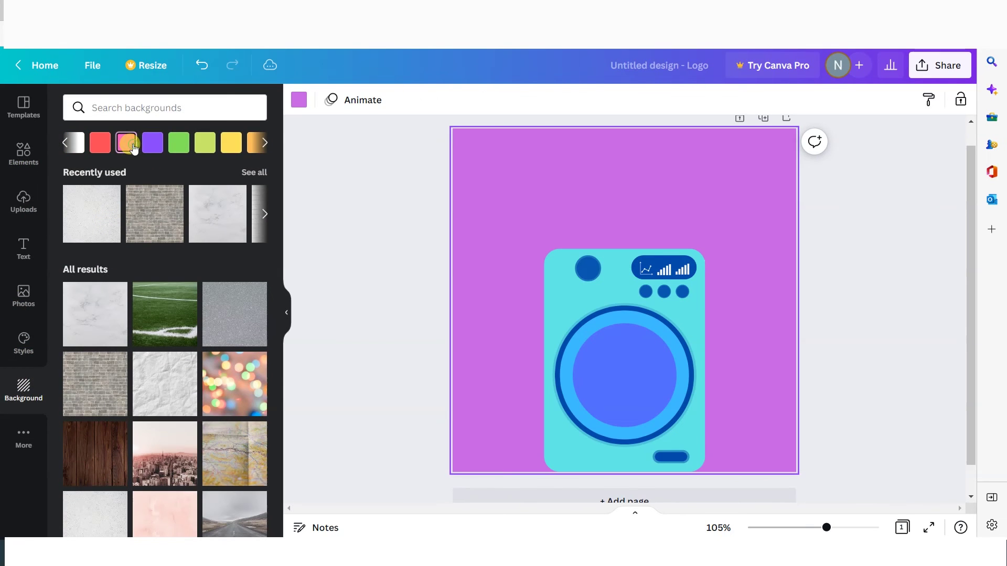
{"action": "left_click", "coordinate": [67, 143]}
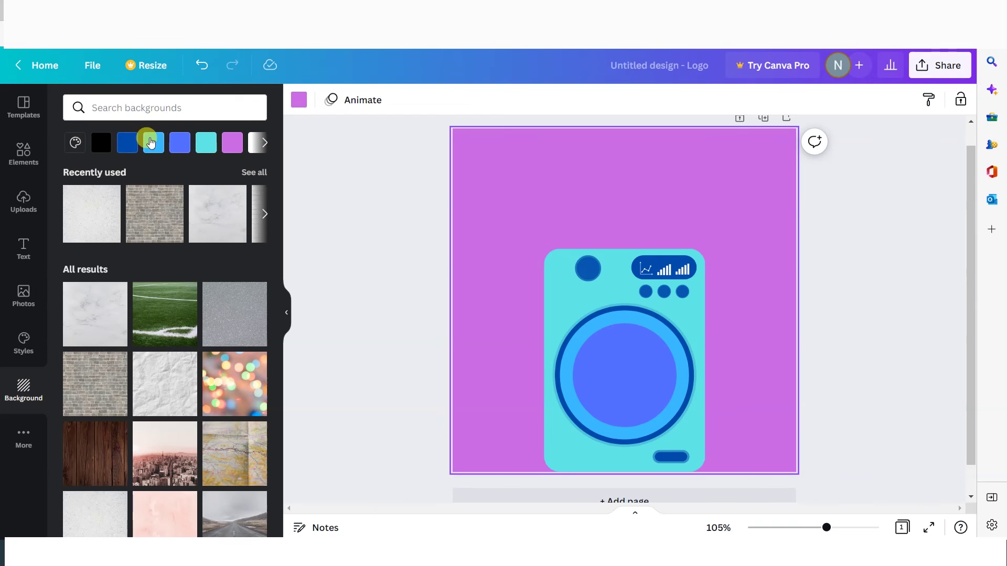
{"action": "left_click", "coordinate": [261, 147]}
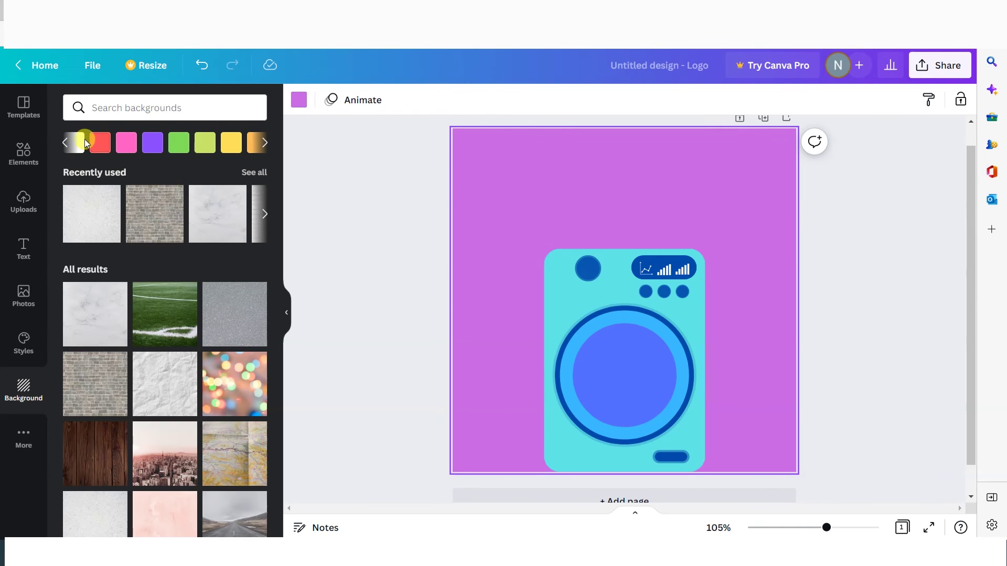
{"action": "left_click", "coordinate": [84, 142]}
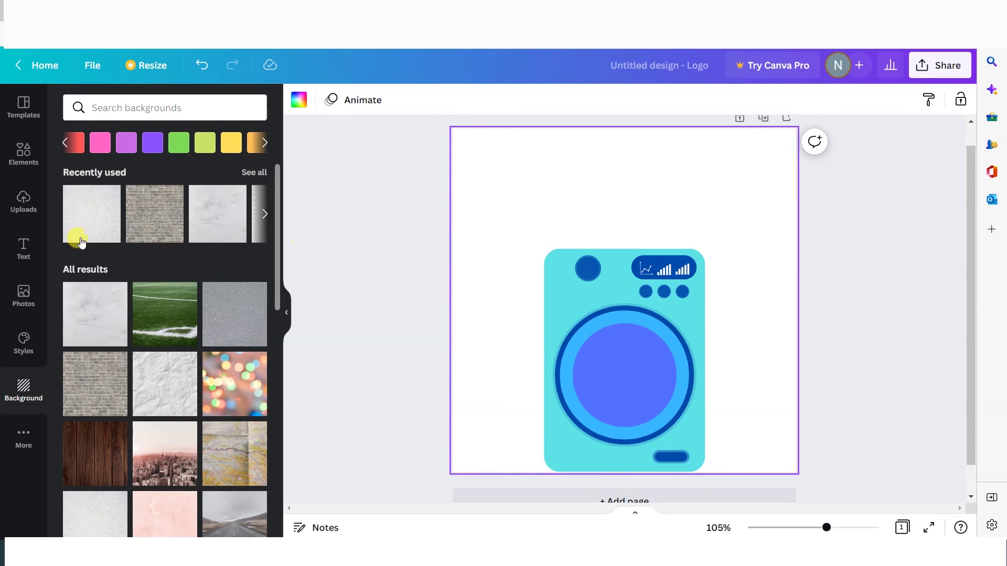
Step: Search the element library for "texture"
{"action": "left_click", "coordinate": [18, 138]}
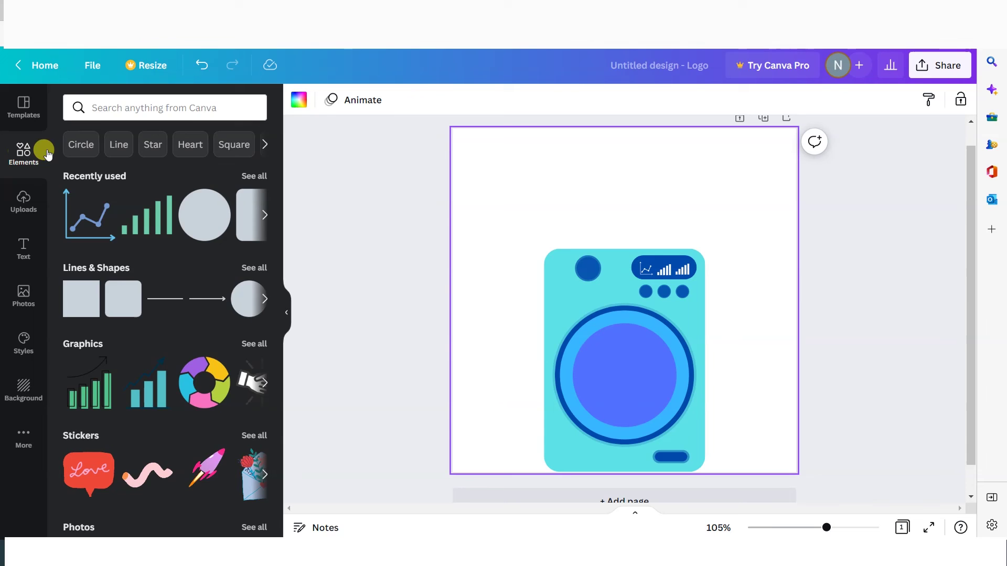
{"action": "left_click", "coordinate": [193, 111]}
{"action": "type", "text": "text"}
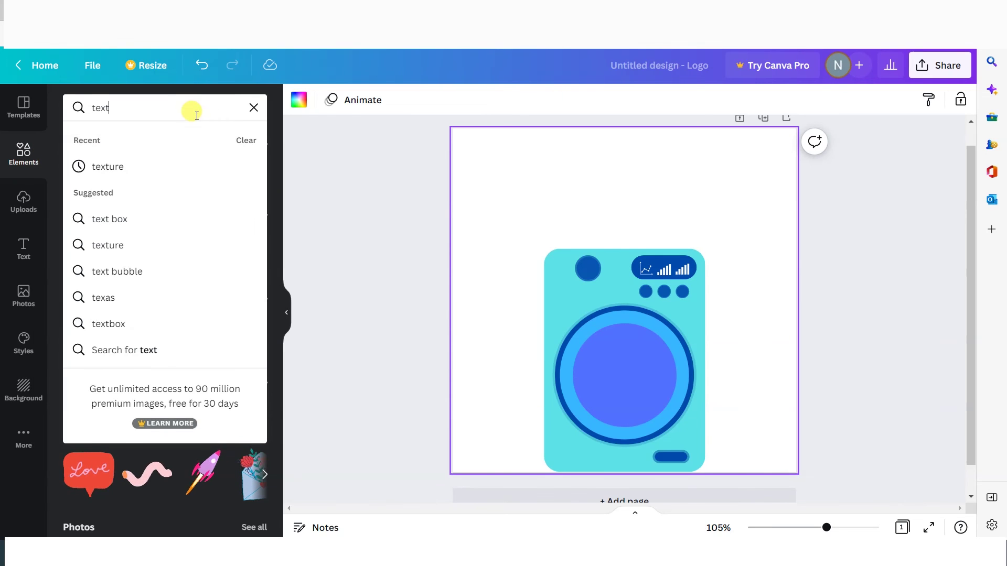
{"action": "left_click", "coordinate": [148, 166]}
Step: Select all parts of the washing machine together and group them
{"action": "left_click_drag", "start_coordinate": [759, 253], "coordinate": [535, 468]}
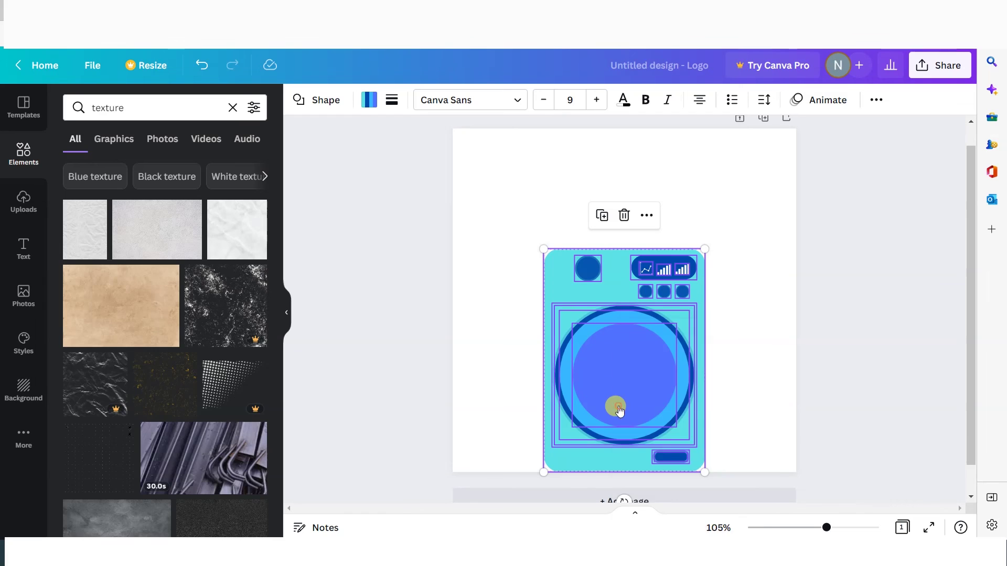
{"action": "right_click", "coordinate": [617, 407]}
{"action": "left_click", "coordinate": [654, 441]}
{"action": "left_click", "coordinate": [497, 290]}
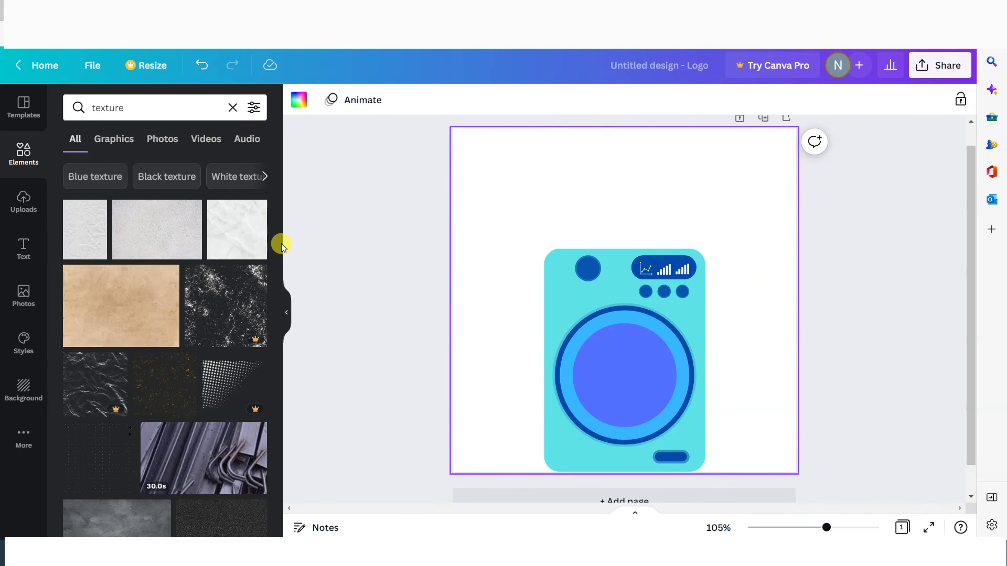
Step: Narrow the texture search to graphics and the suggested "Blue texture" category
{"action": "left_click_drag", "start_coordinate": [278, 247], "coordinate": [308, 134]}
{"action": "left_click", "coordinate": [127, 143]}
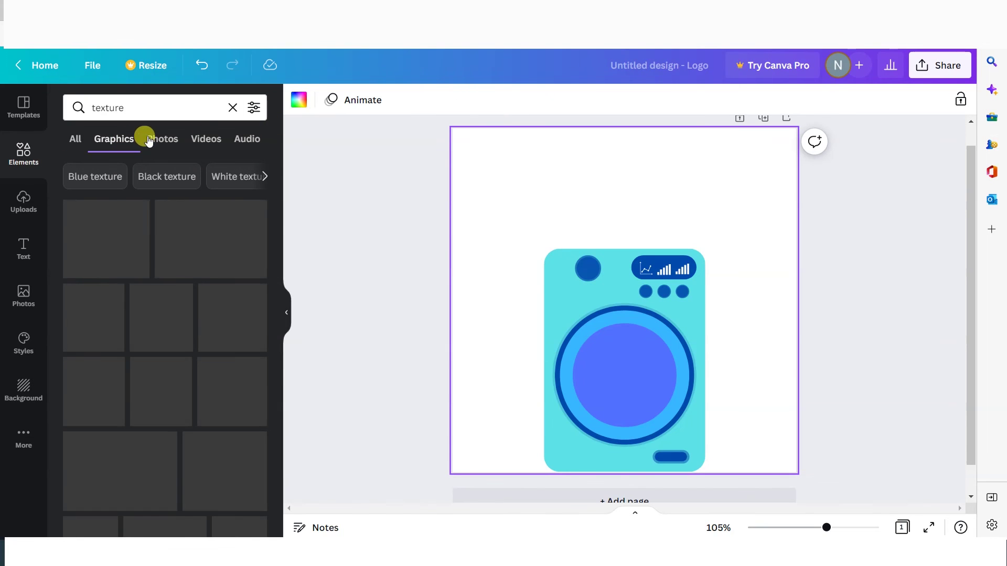
{"action": "left_click", "coordinate": [117, 176]}
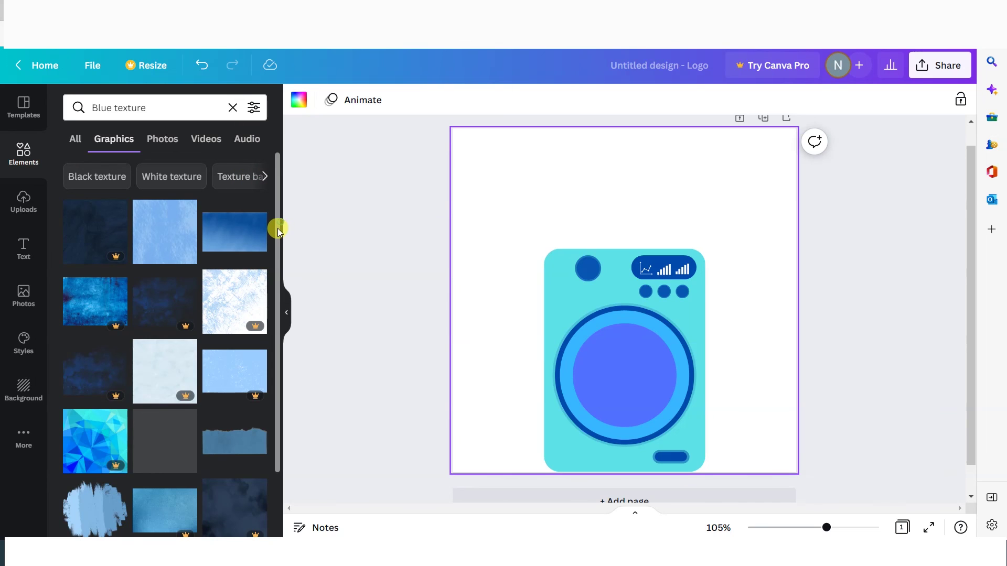
Step: Add the turquoise watercolour splatter from the blue texture graphics and send it to the back behind the washing machine
{"action": "left_click_drag", "start_coordinate": [277, 229], "coordinate": [267, 481]}
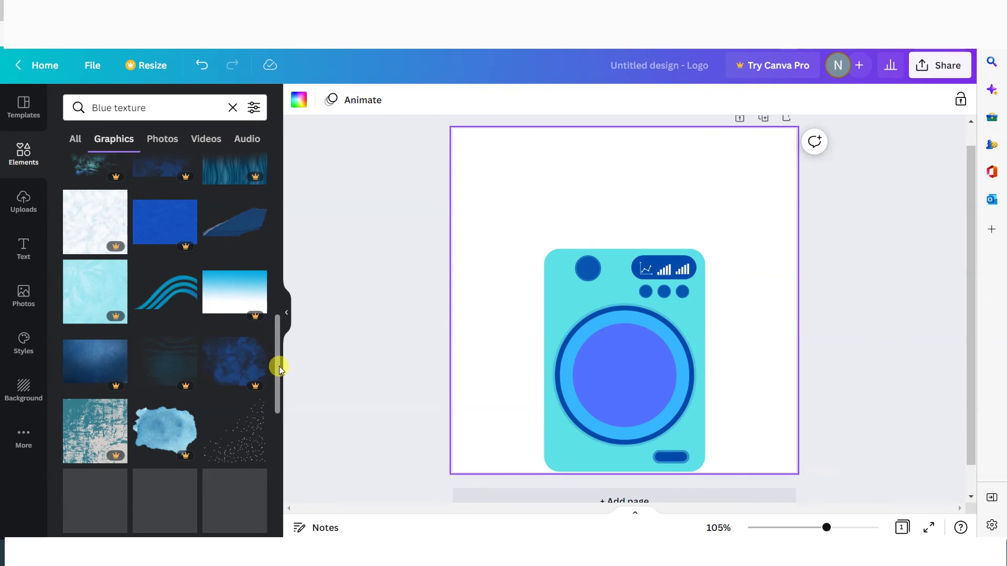
{"action": "left_click_drag", "start_coordinate": [279, 368], "coordinate": [274, 411]}
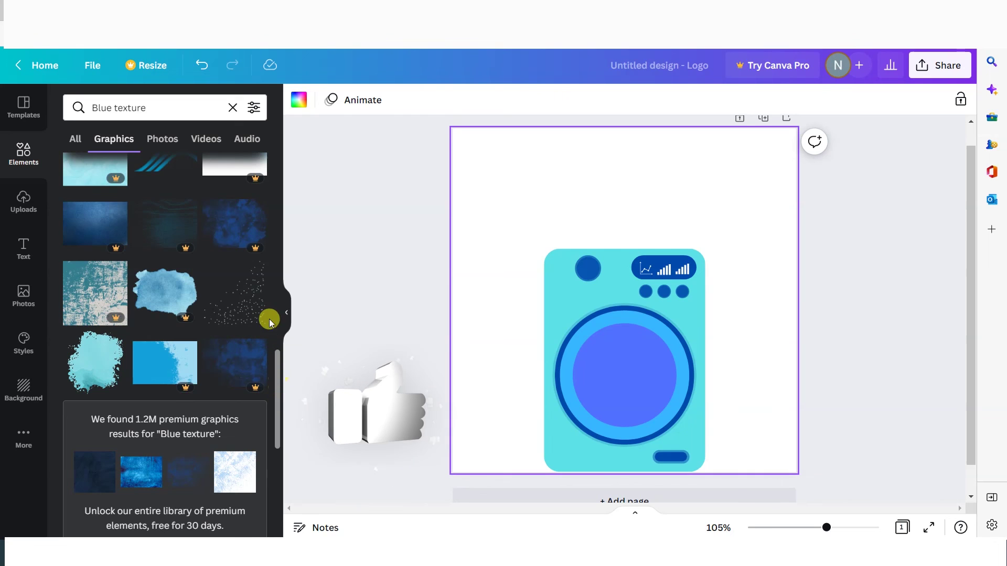
{"action": "left_click", "coordinate": [95, 370]}
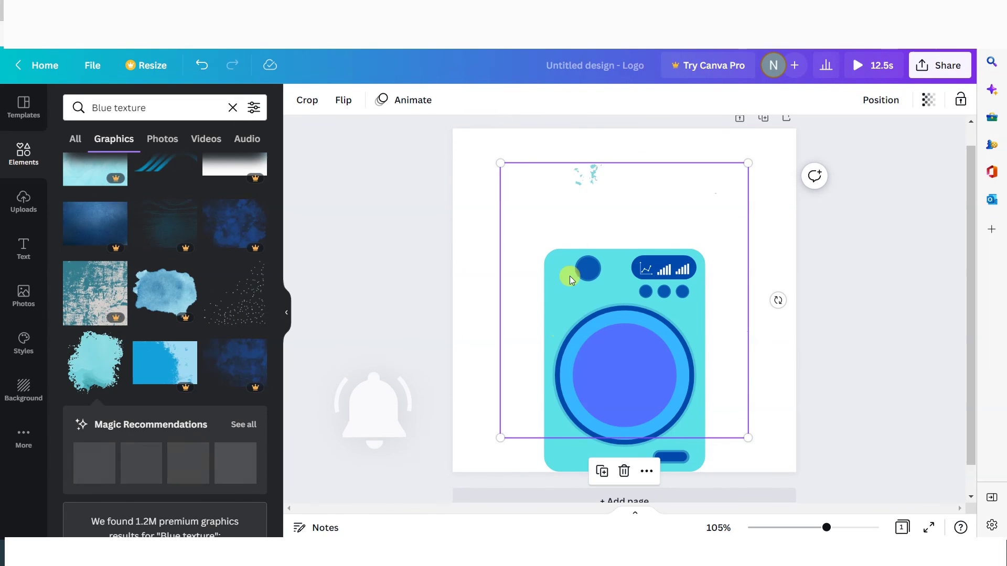
{"action": "right_click", "coordinate": [603, 240]}
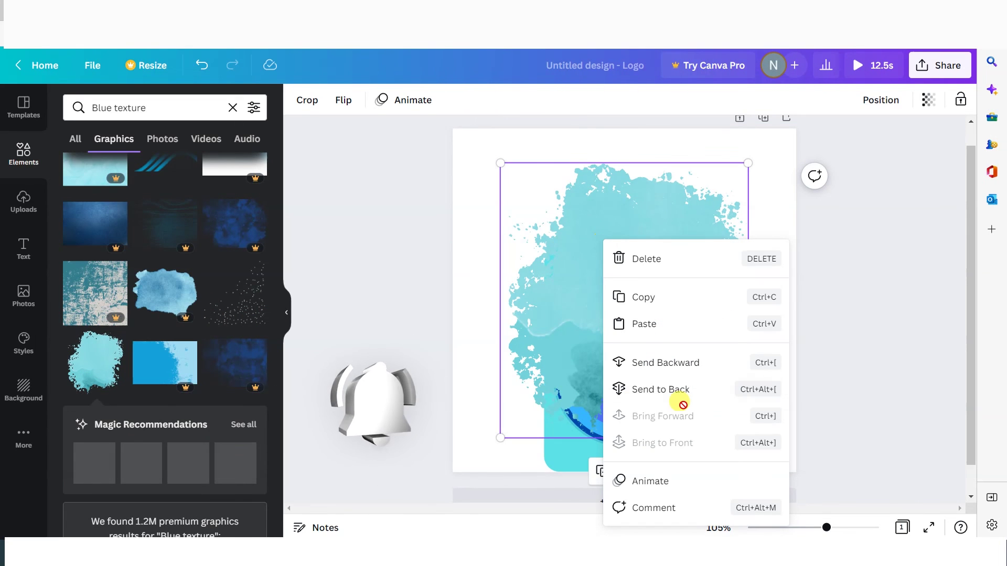
{"action": "left_click", "coordinate": [678, 389]}
Step: Move the turquoise splatter to the upper part of the page and enlarge it behind the washing machine
{"action": "left_click_drag", "start_coordinate": [685, 227], "coordinate": [764, 130]}
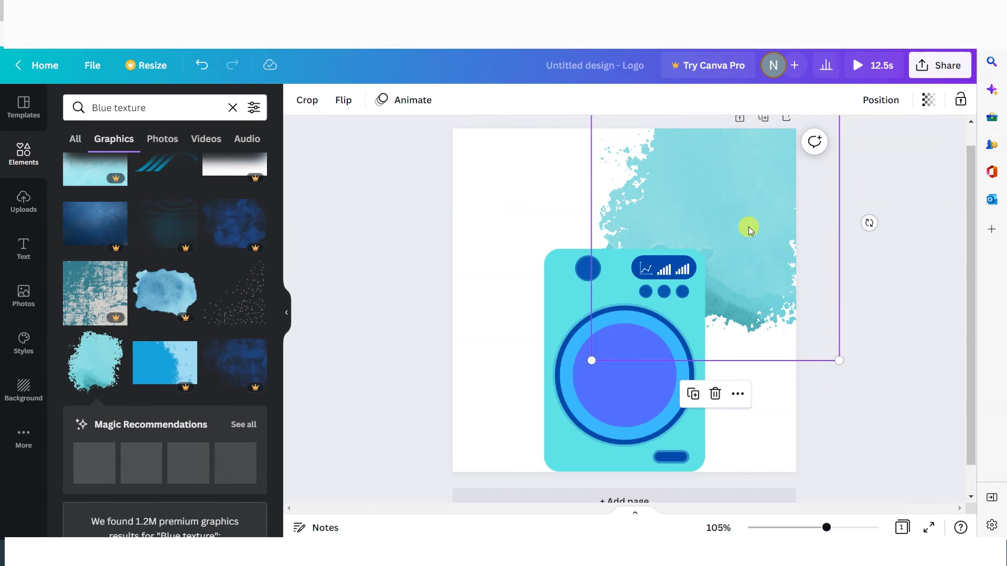
{"action": "left_click_drag", "start_coordinate": [590, 348], "coordinate": [512, 412]}
{"action": "left_click_drag", "start_coordinate": [728, 178], "coordinate": [700, 140]}
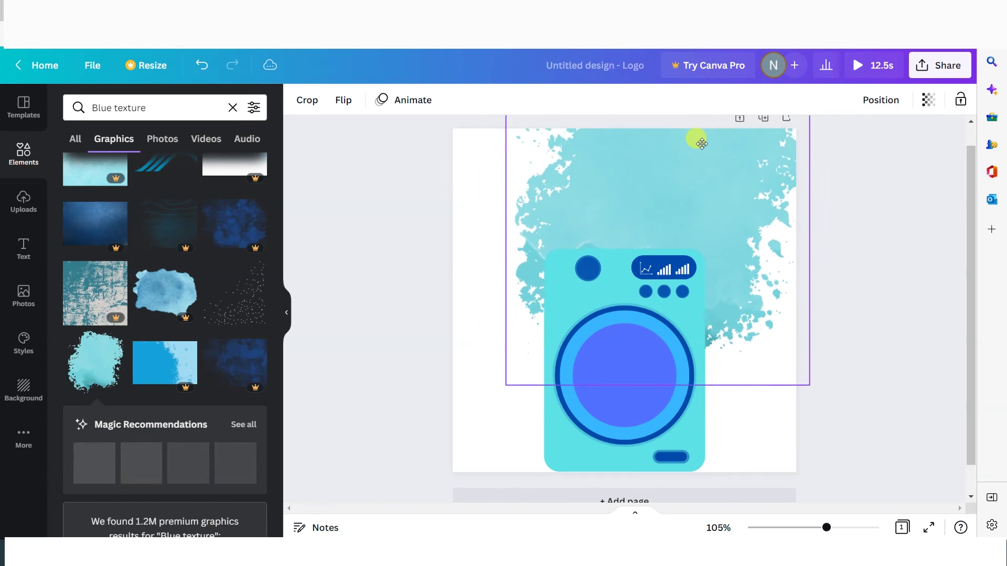
Step: Rotate the turquoise splatter diagonally and enlarge it until it runs off the page's upper and right edges
{"action": "left_click_drag", "start_coordinate": [841, 216], "coordinate": [731, 269]}
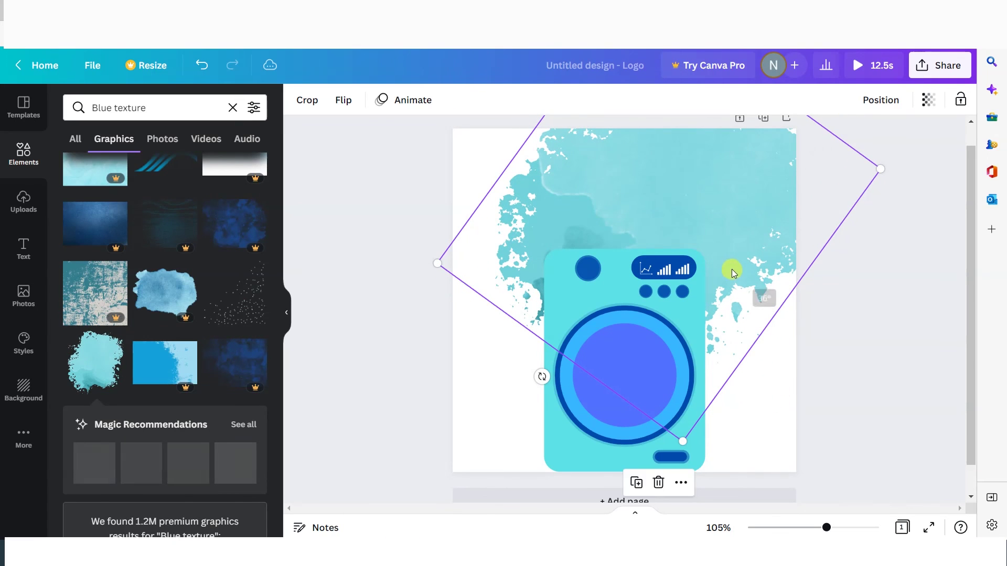
{"action": "mouse_move", "coordinate": [734, 162]}
{"action": "left_mouse_down"}
{"action": "mouse_move", "coordinate": [681, 195]}
{"action": "mouse_move", "coordinate": [750, 158]}
{"action": "left_mouse_up"}
{"action": "left_click_drag", "start_coordinate": [451, 256], "coordinate": [352, 332]}
{"action": "left_click_drag", "start_coordinate": [523, 213], "coordinate": [577, 231]}
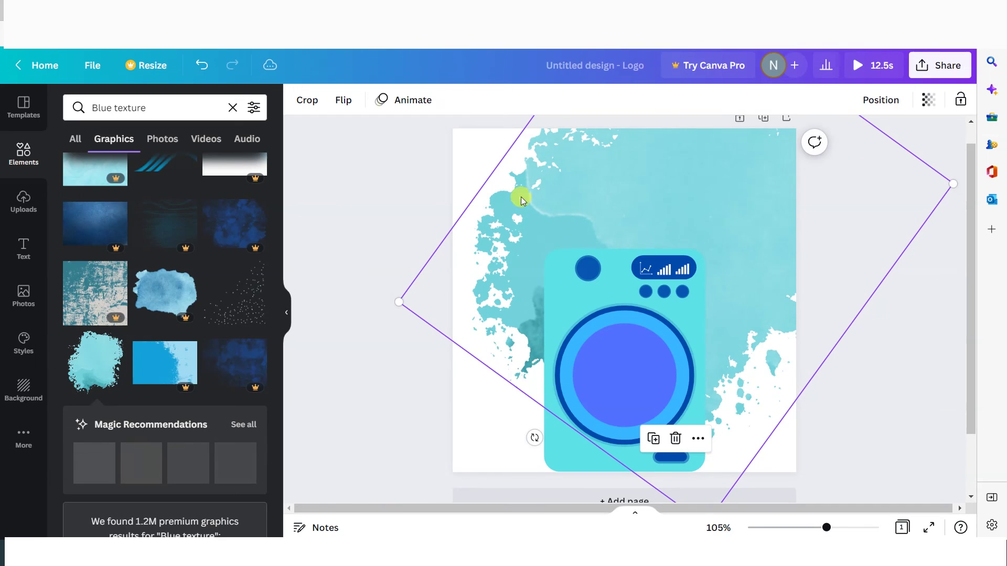
Step: Set the turquoise splatter's transparency to 51
{"action": "left_click", "coordinate": [353, 158]}
{"action": "left_click", "coordinate": [583, 180]}
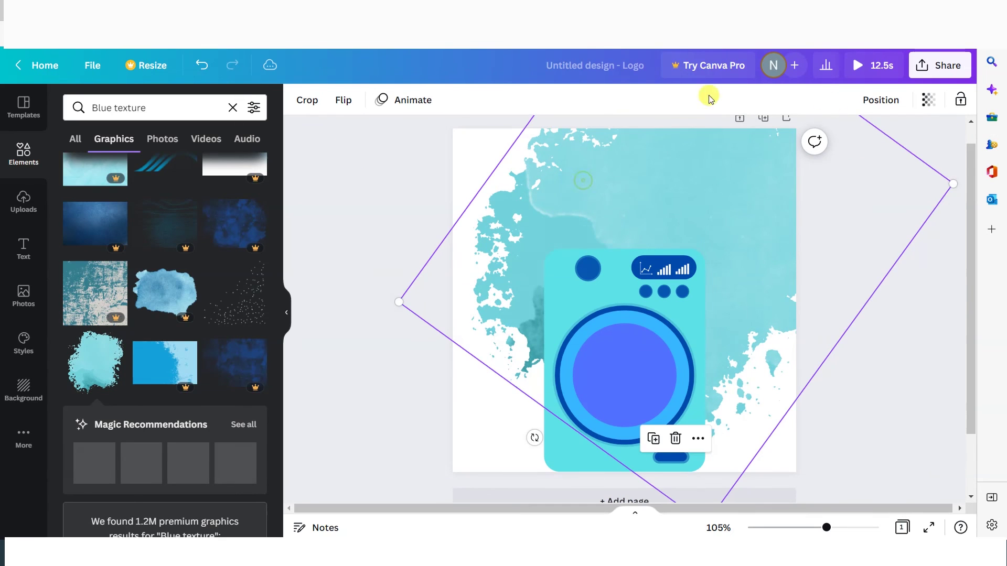
{"action": "left_click", "coordinate": [926, 105]}
{"action": "left_click", "coordinate": [860, 152]}
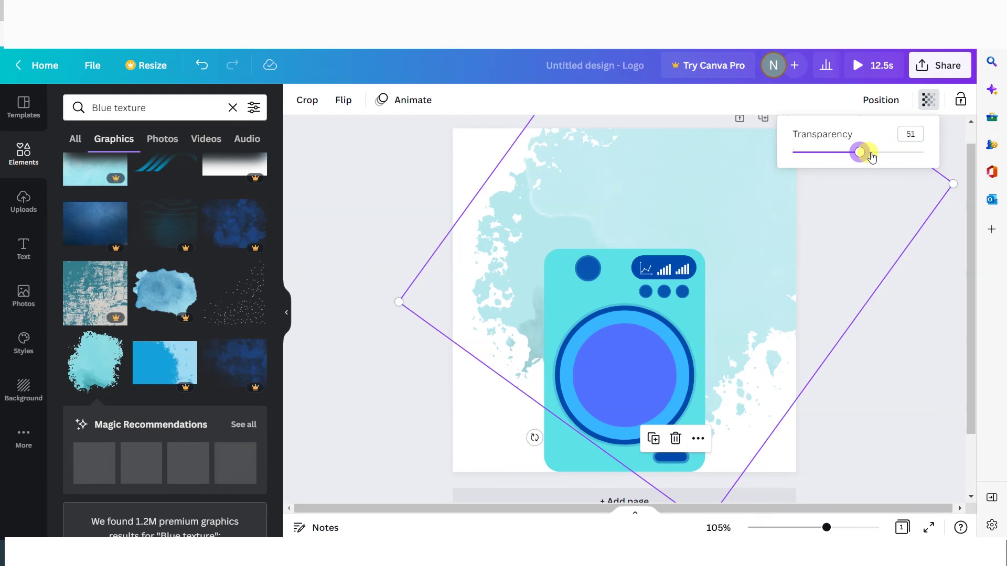
{"action": "left_click", "coordinate": [888, 326]}
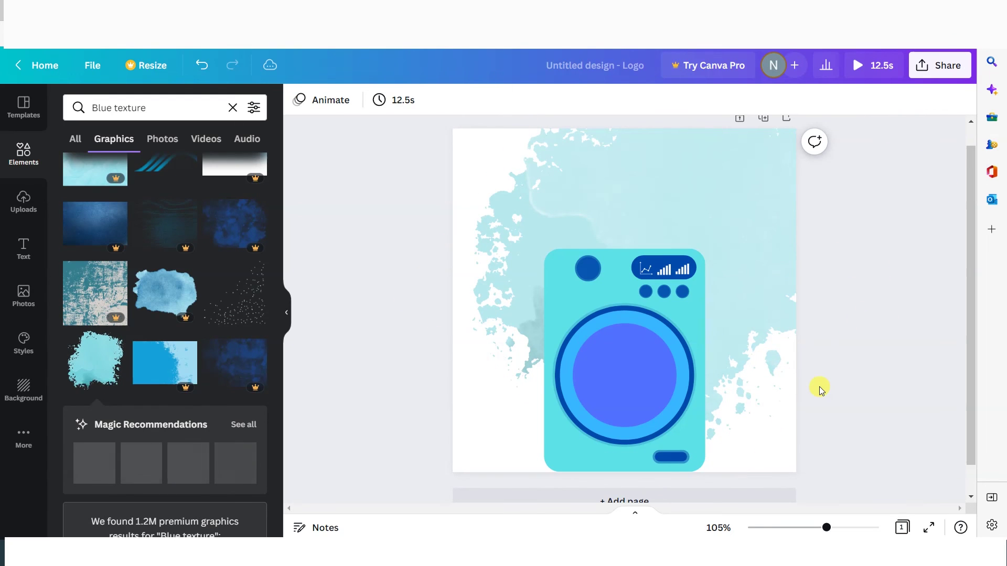